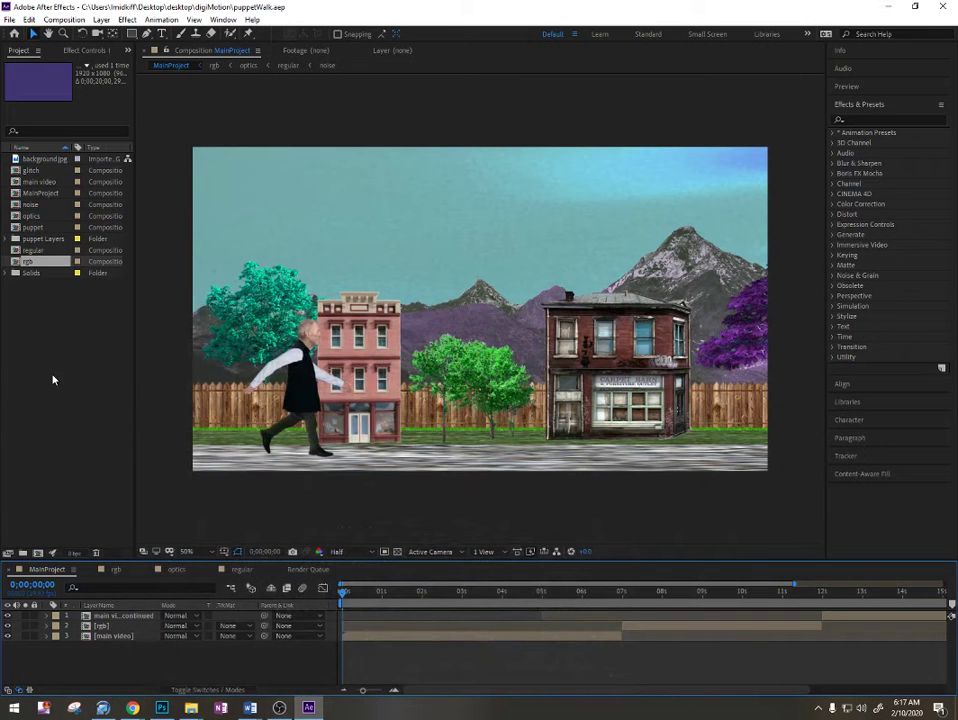
Start an Import > File from the Project panel and browse to the Desktop folder
right_click(27, 305)
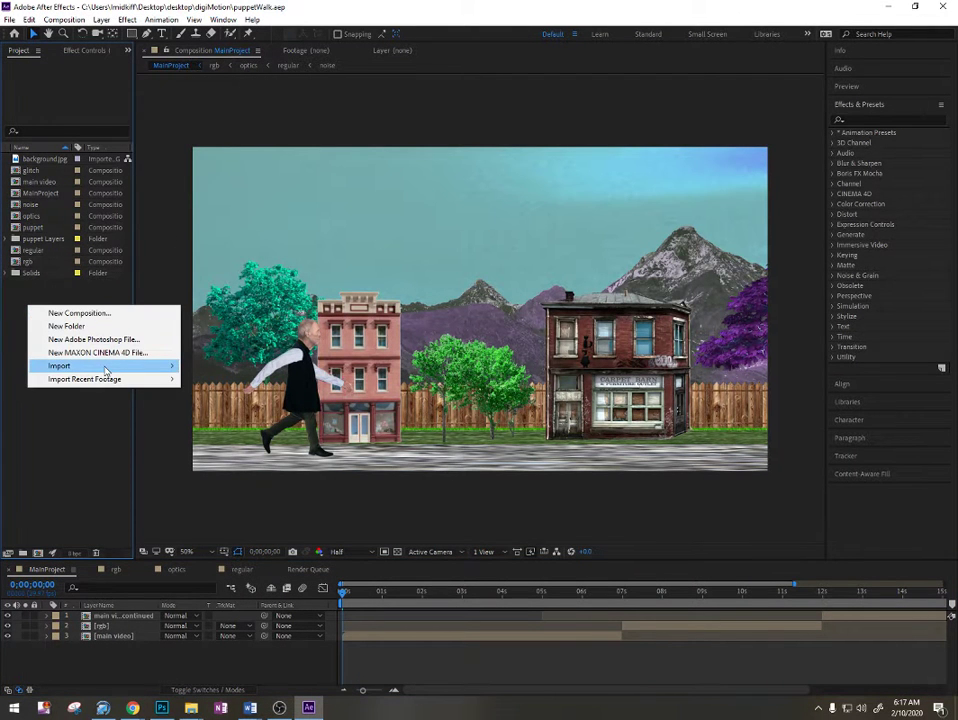
mouse_move(110, 366)
click(240, 368)
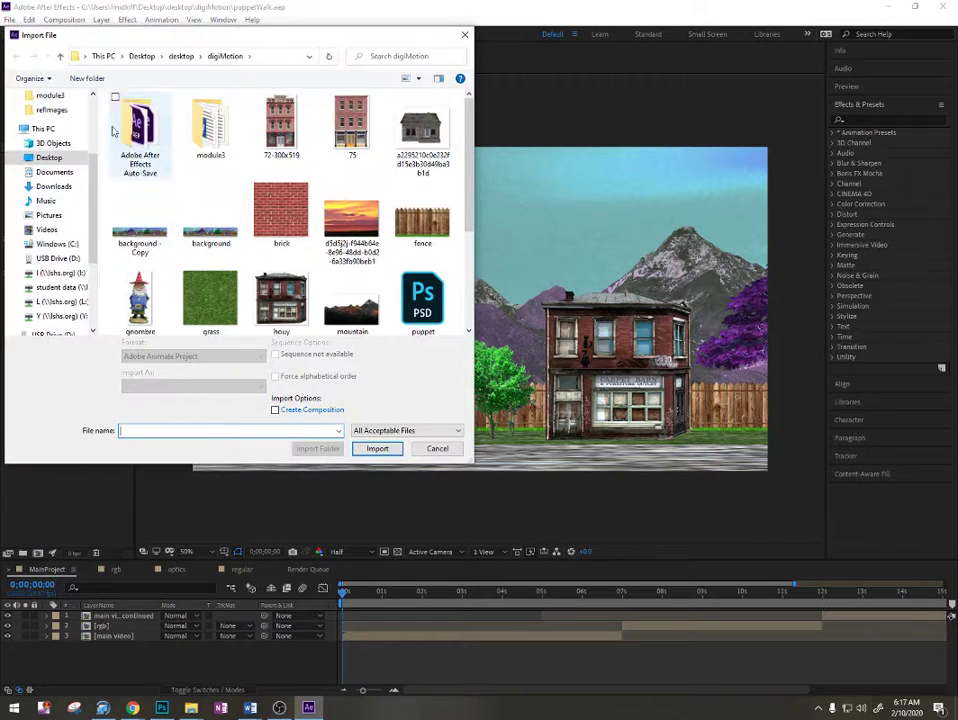
scroll(95, 116, up, 3)
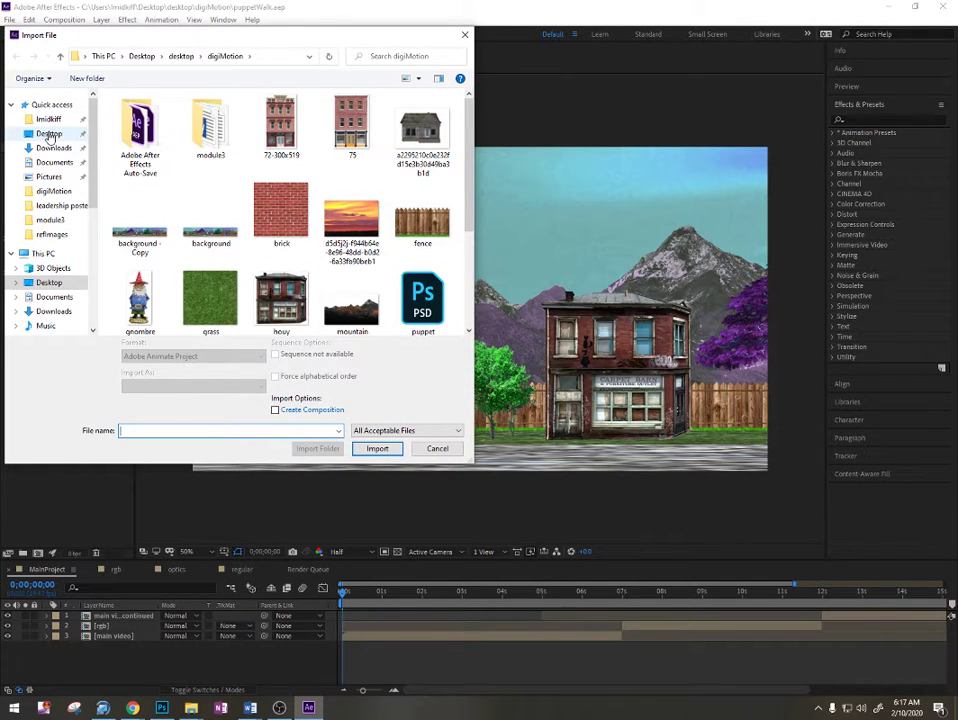
click(50, 133)
Cancel the file import and restore the After Effects window to a smaller size
drag(469, 140, 472, 240)
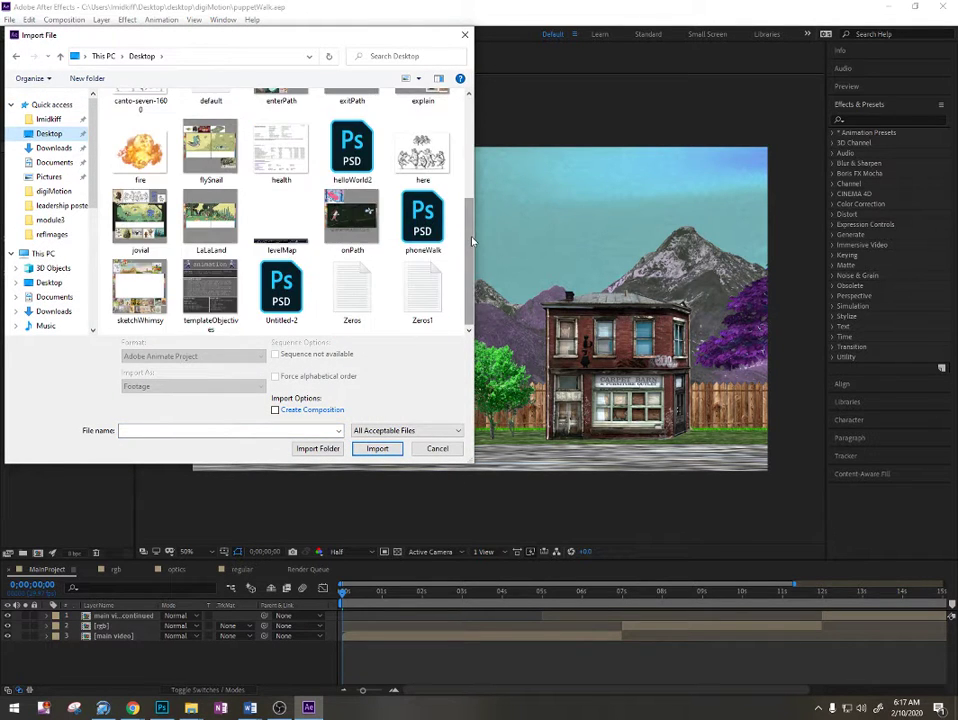
click(40, 104)
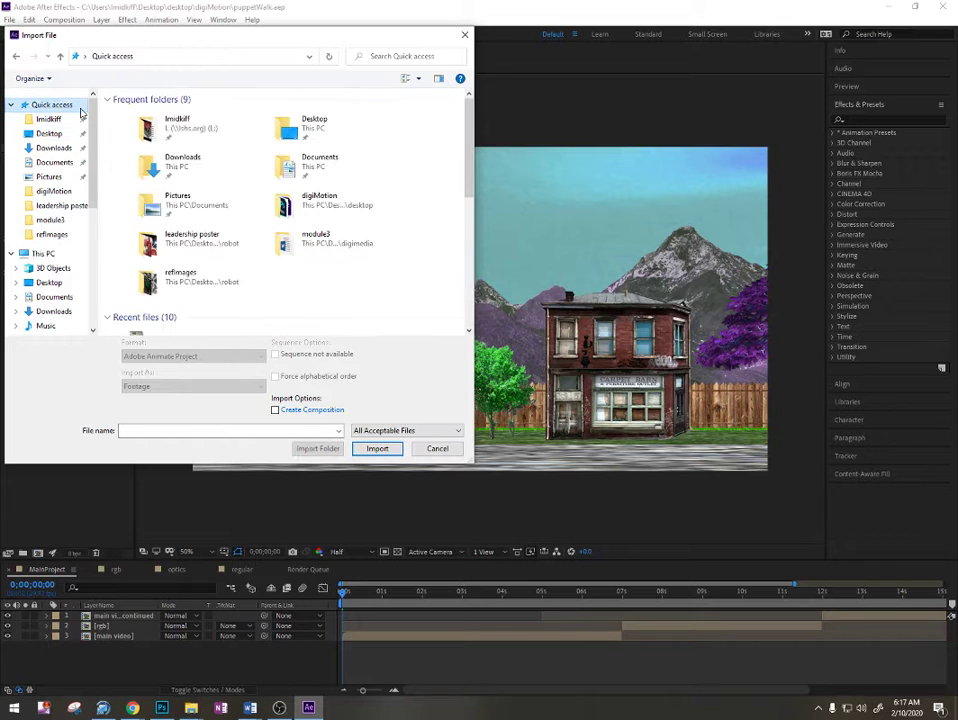
scroll(238, 227, down, 1)
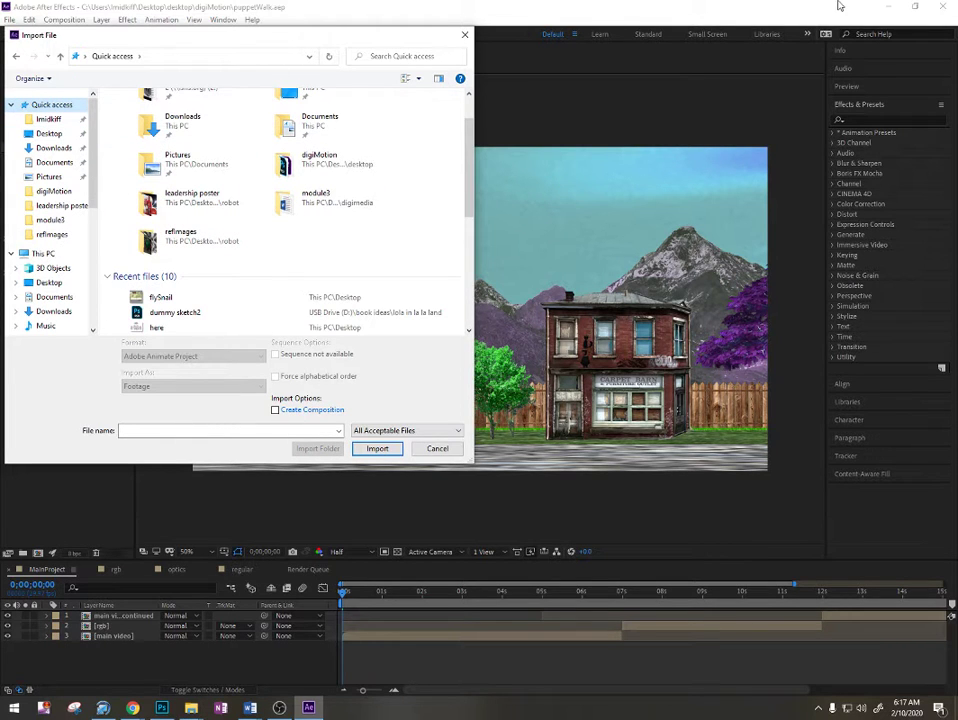
click(438, 448)
double_click(587, 7)
drag(449, 80, 666, 28)
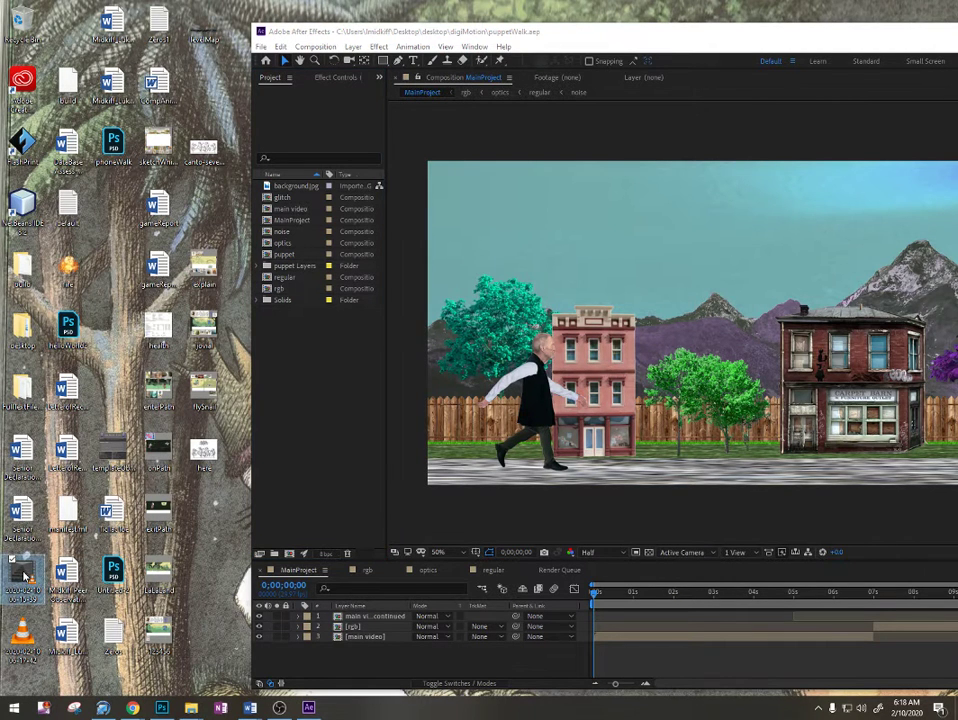
drag(24, 577, 305, 339)
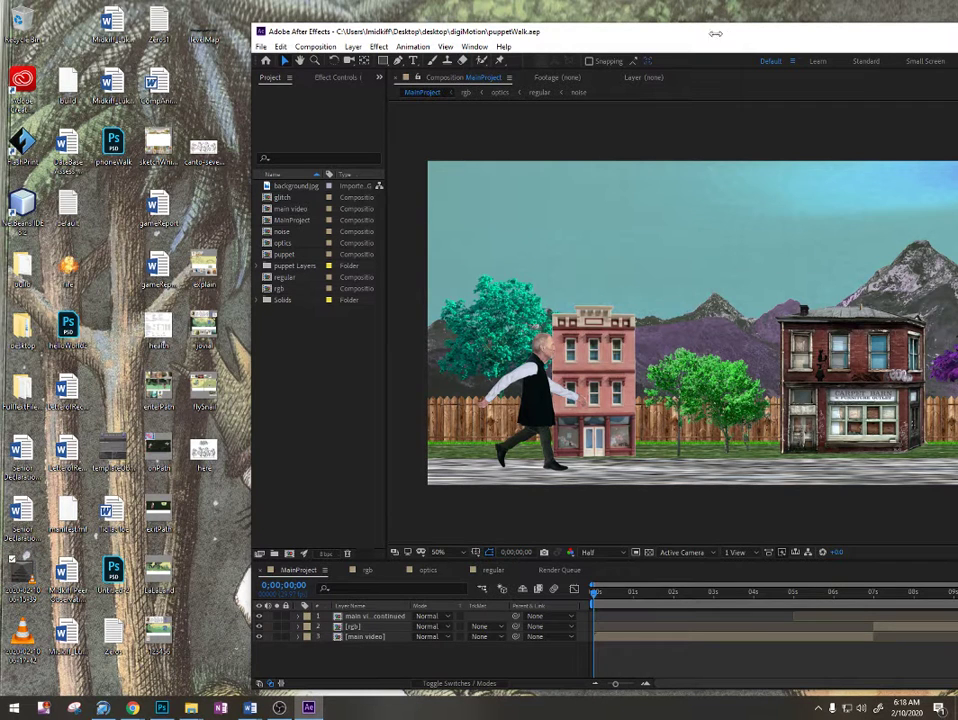
drag(708, 34, 652, 38)
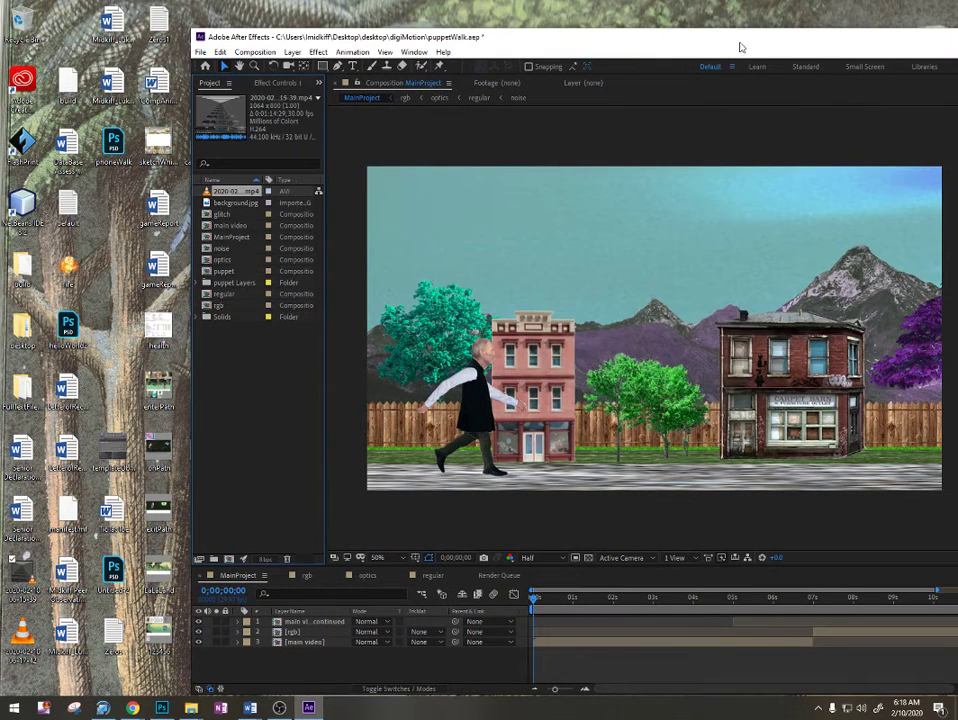
drag(858, 33, 706, 10)
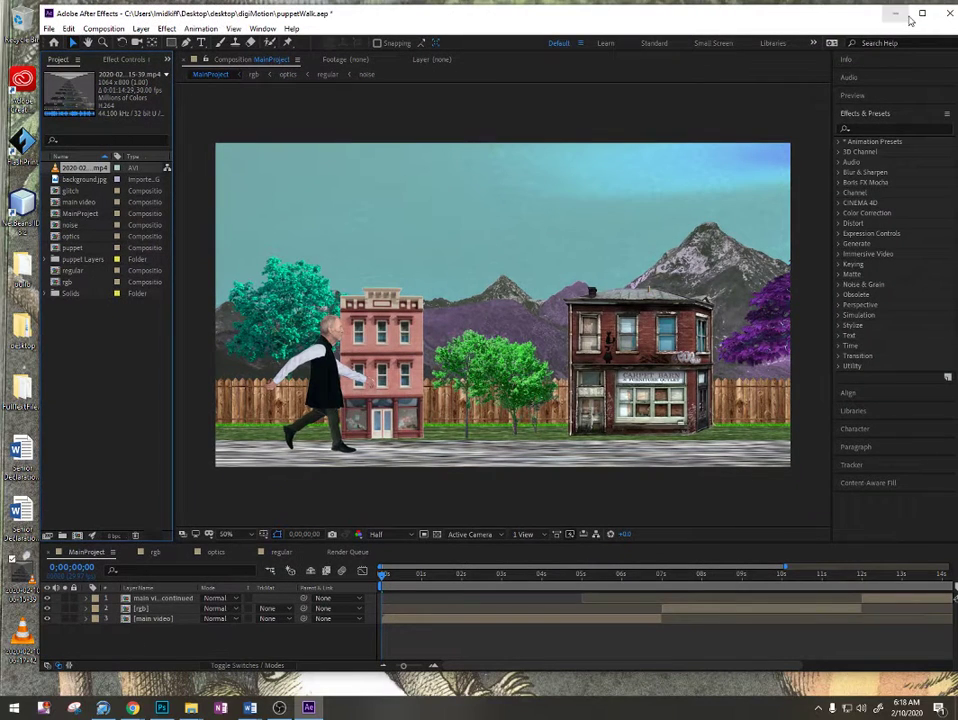
click(920, 14)
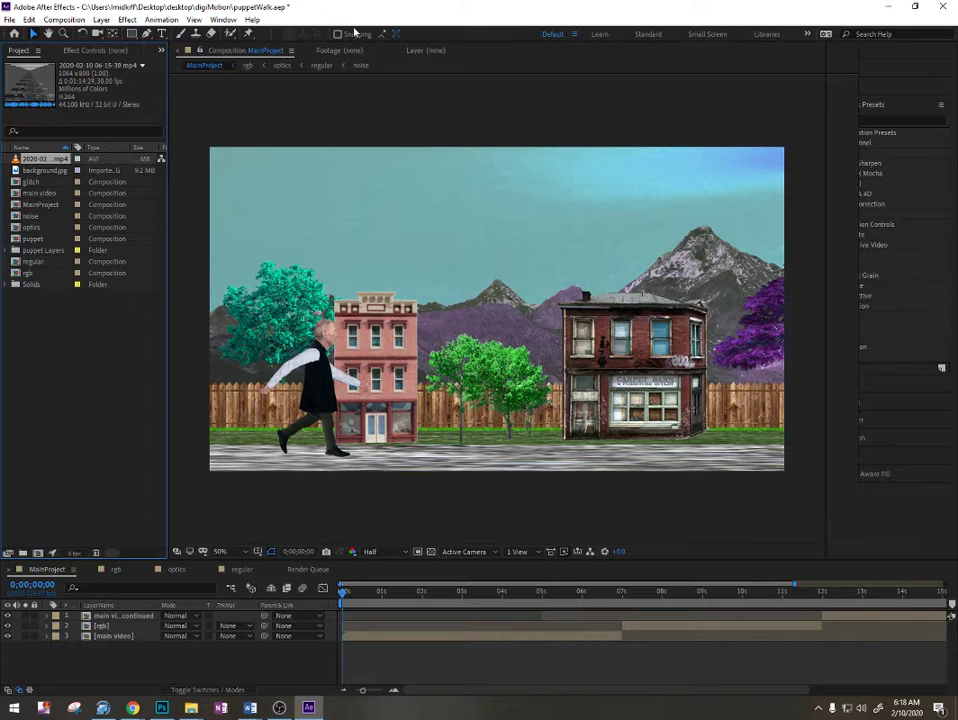
Add the mp4 as layer 4 of MainProject and reveal its Audio properties
drag(55, 159, 117, 676)
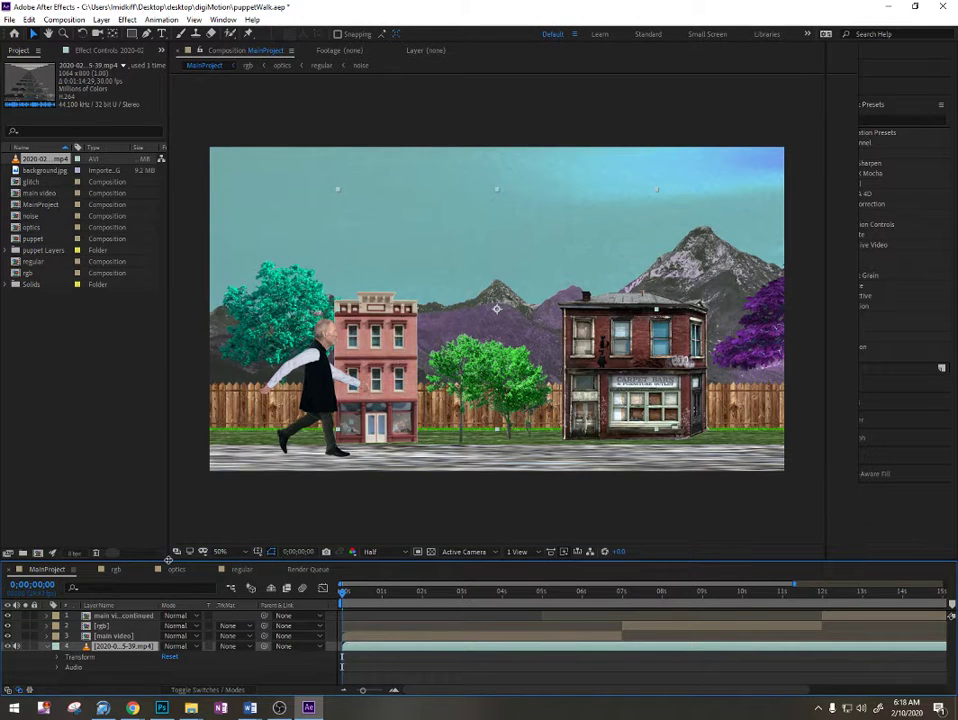
drag(168, 559, 130, 459)
click(57, 569)
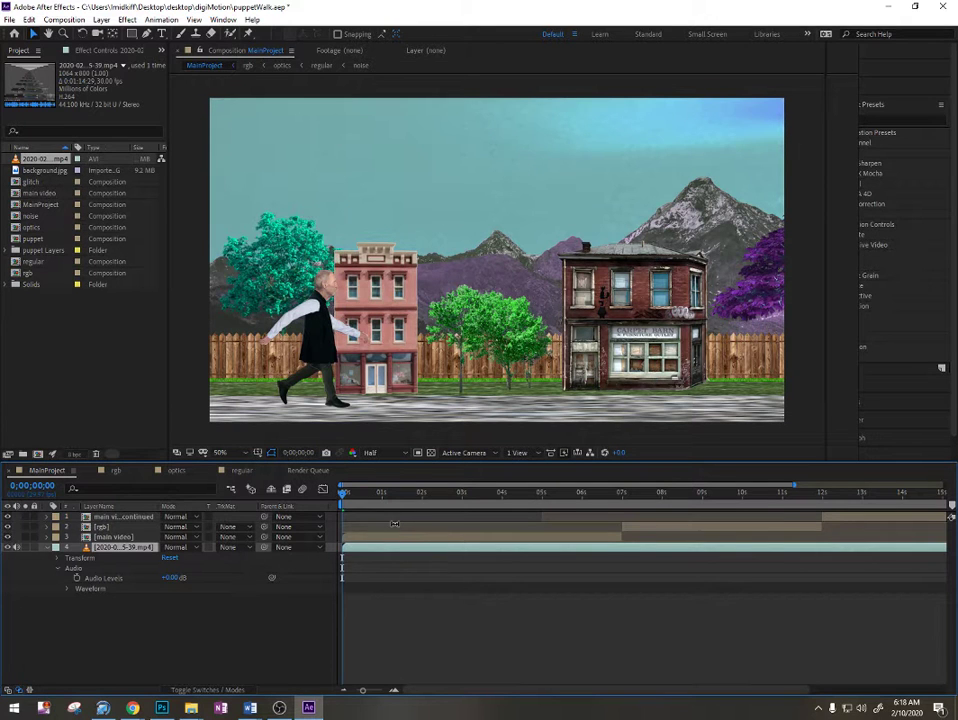
Preview the composition, scrubbing through 7 and 10 seconds up to about 13 seconds
key(space)
key(space)
drag(447, 502, 522, 497)
key(space)
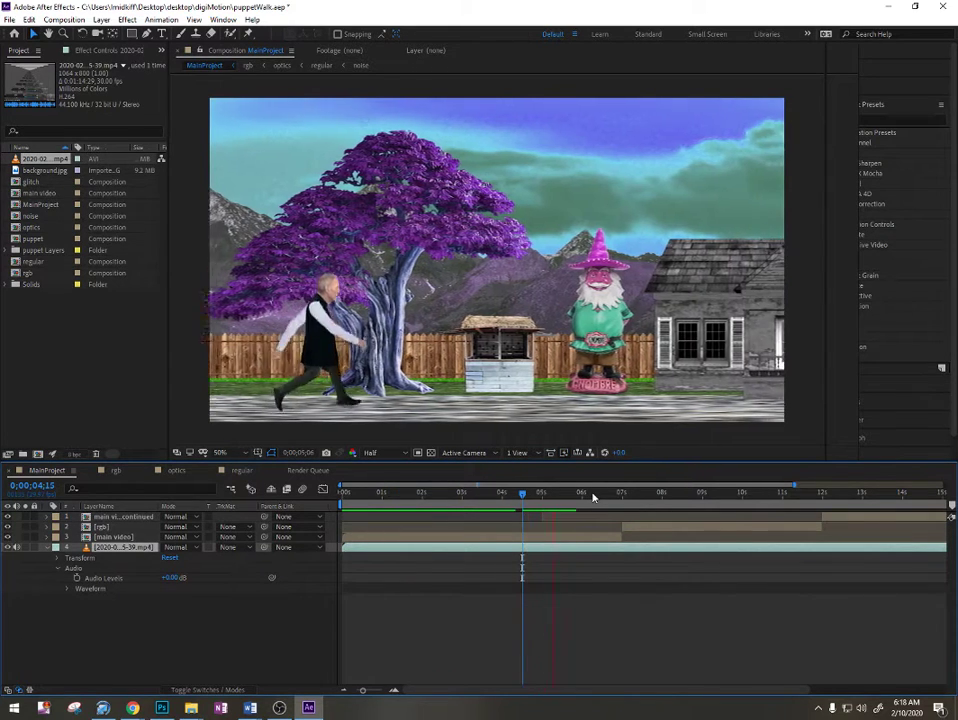
click(652, 494)
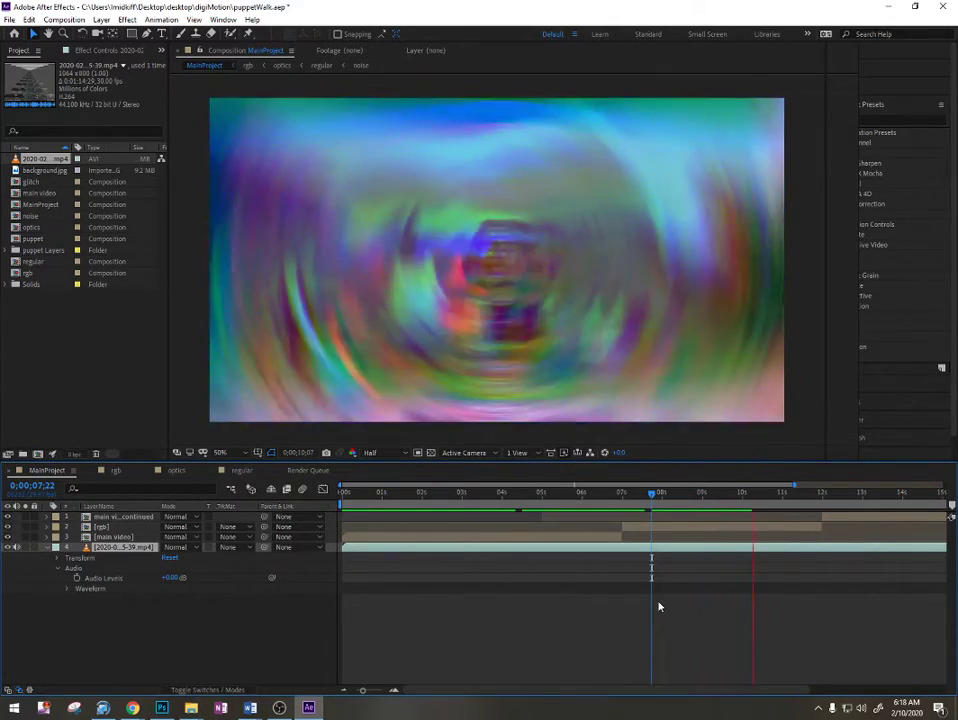
click(738, 494)
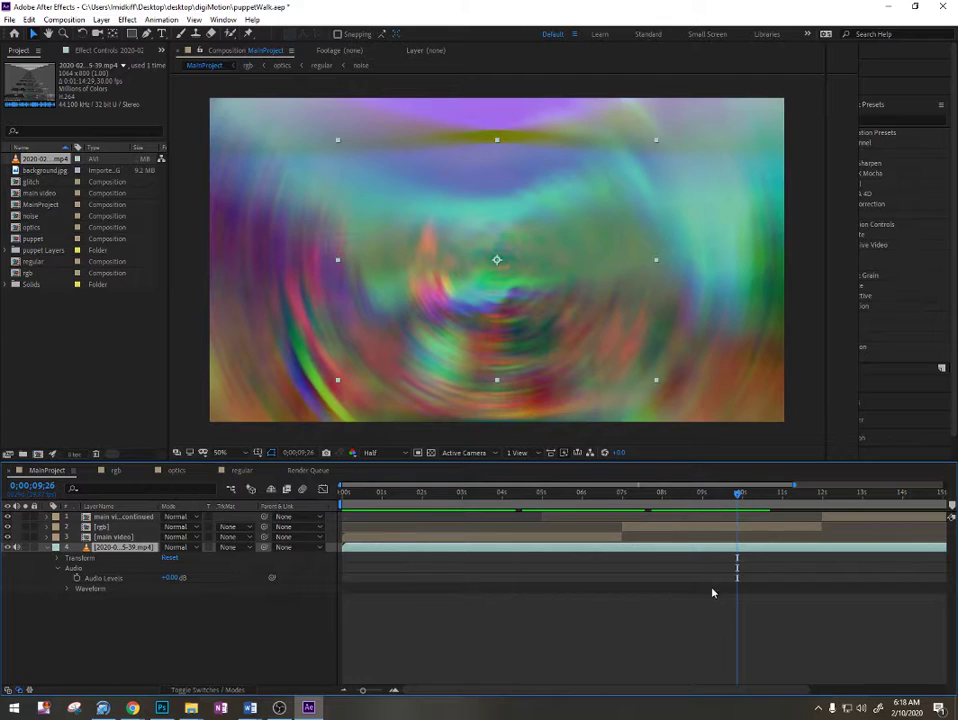
key(space)
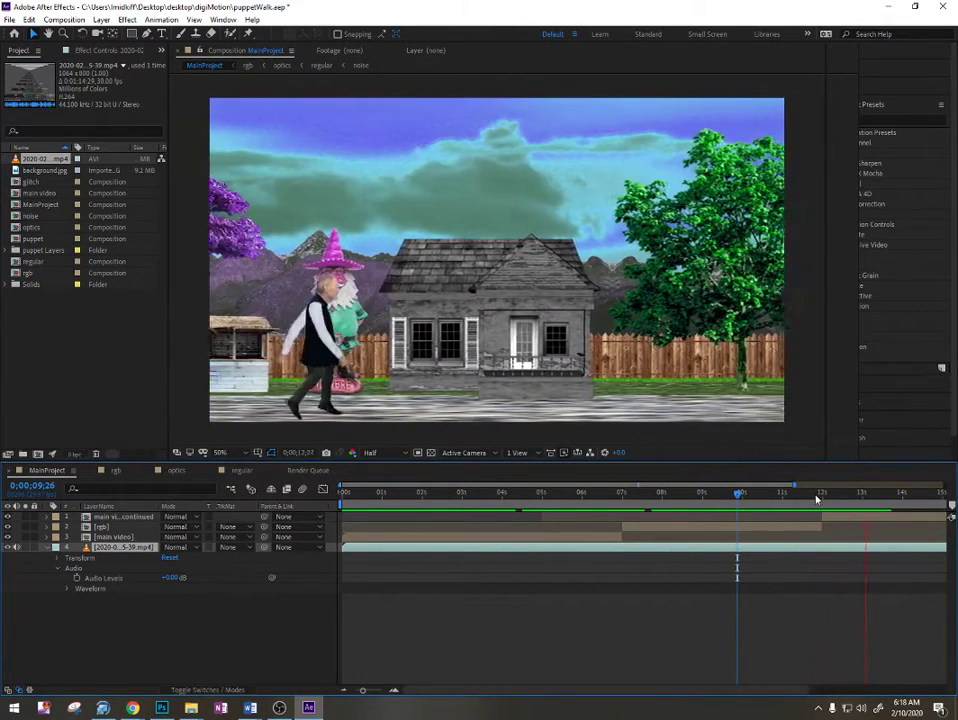
key(space)
Split the mp4 layer at 0;00;13;10 and delete the earlier piece
drag(607, 688, 782, 675)
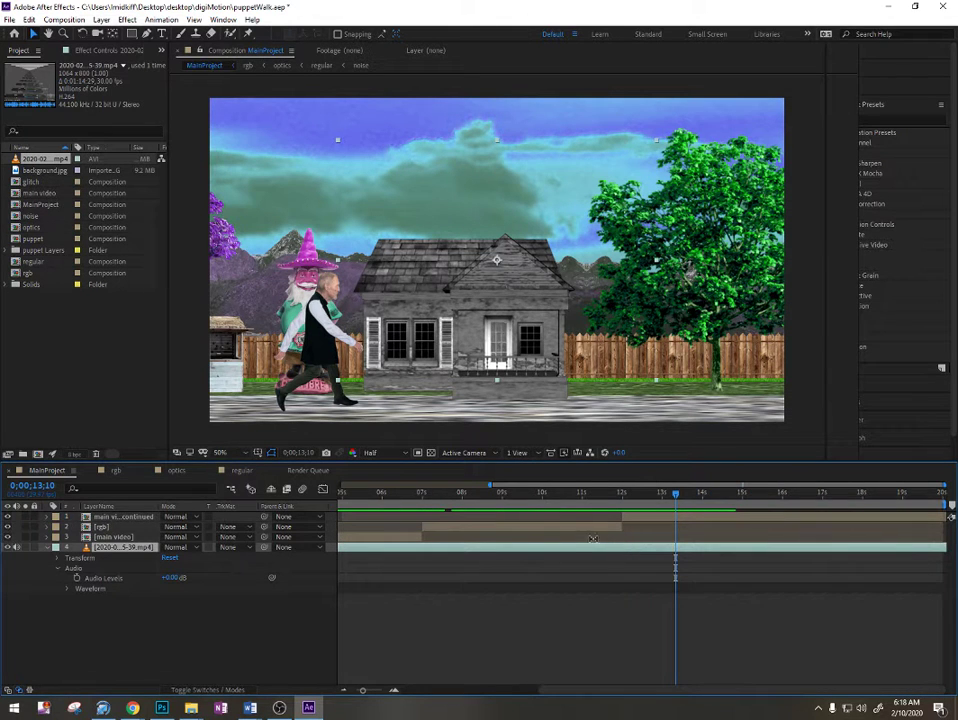
key(ctrl+shift+d)
click(563, 558)
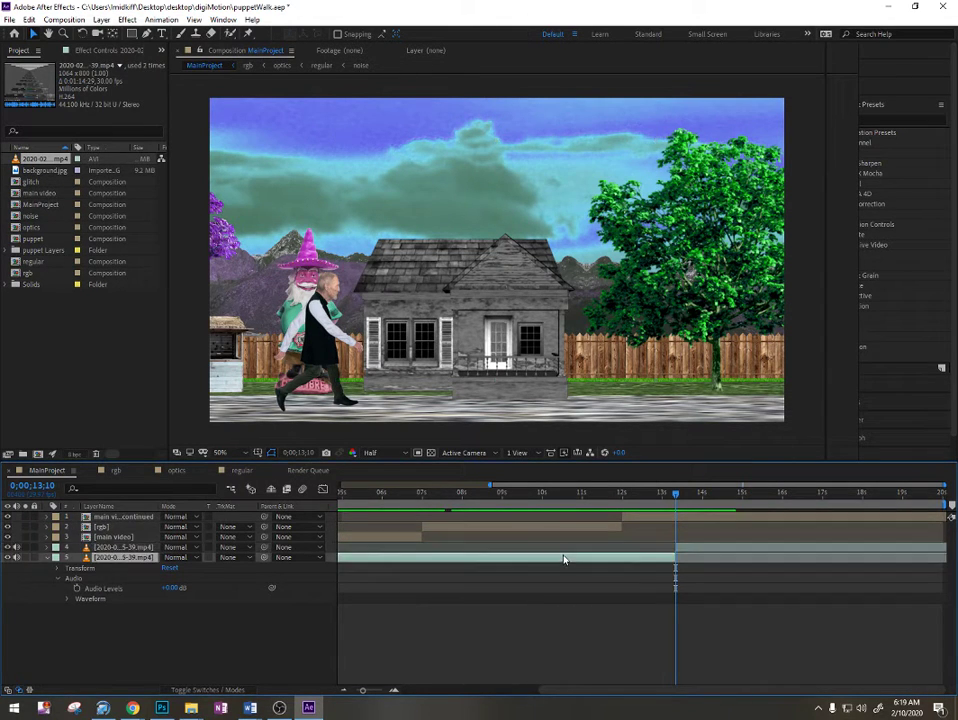
key(Delete)
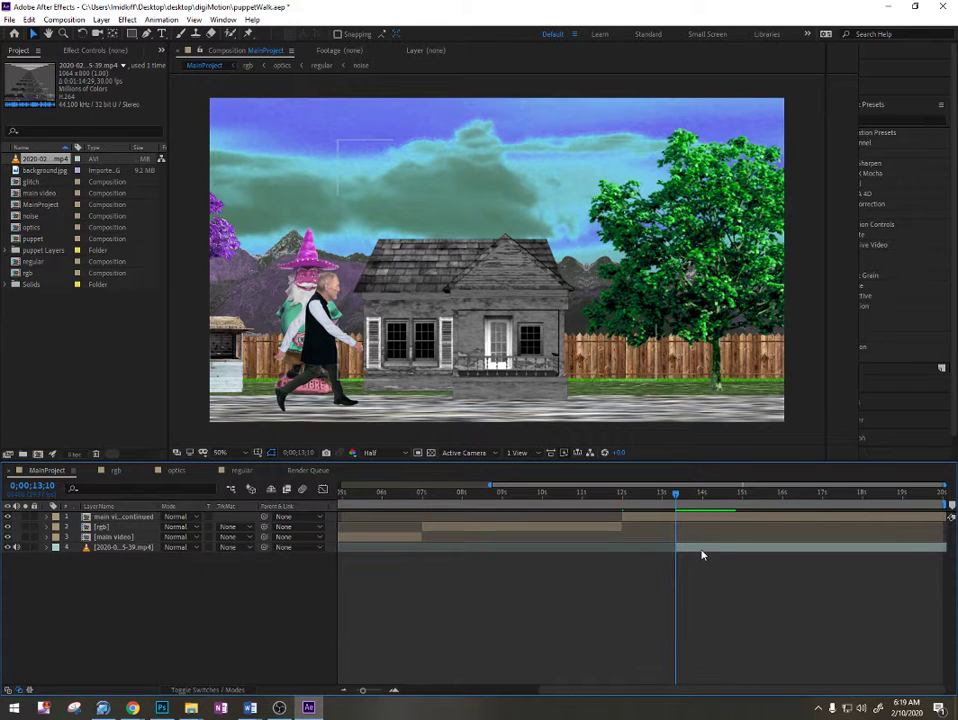
Slide the remaining mp4 clip to start at 0 seconds and preview it
drag(702, 554, 413, 552)
drag(464, 687, 456, 691)
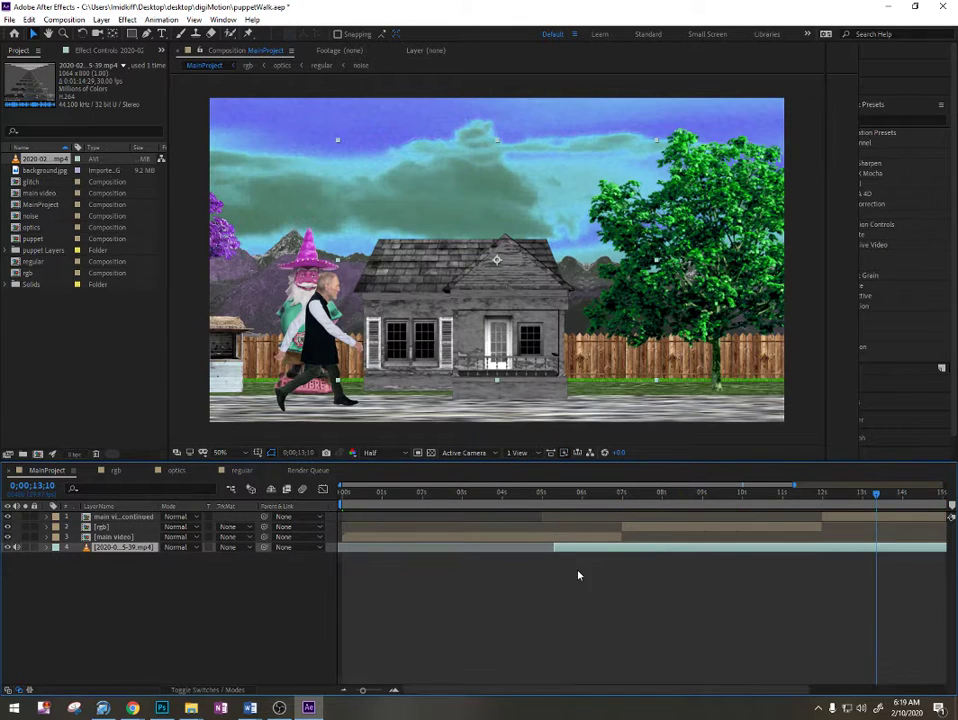
drag(577, 551, 432, 552)
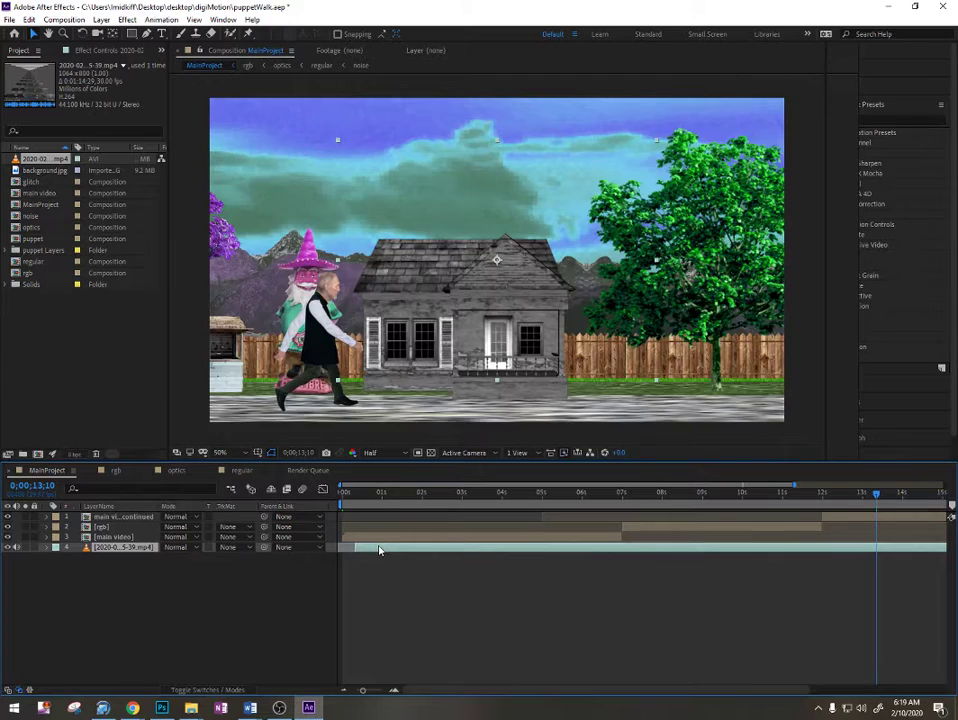
key(Home)
drag(369, 549, 360, 552)
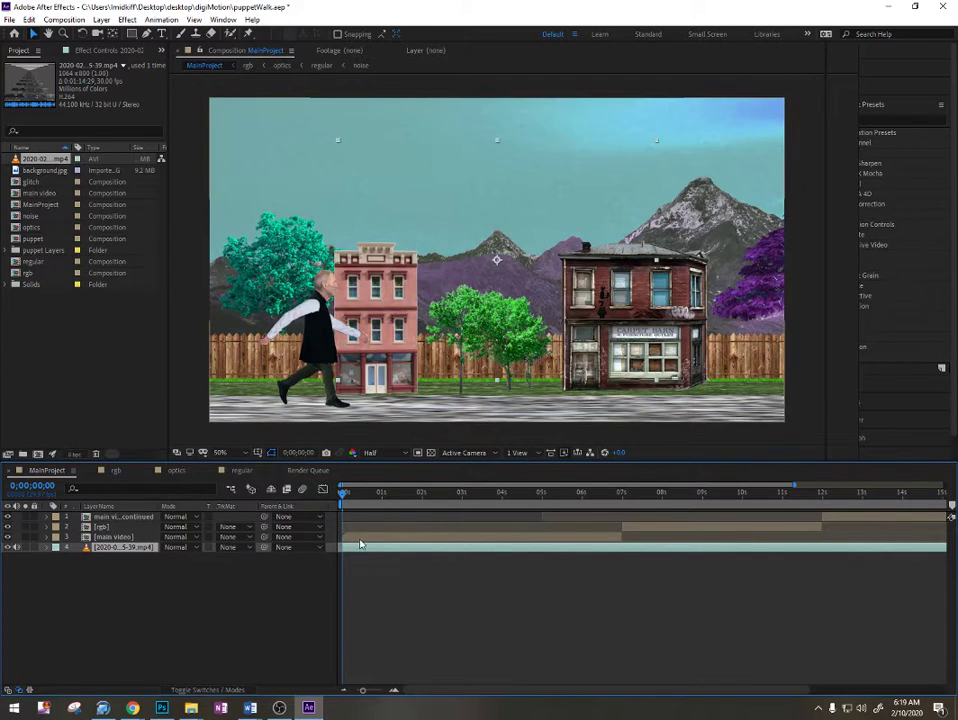
key(space)
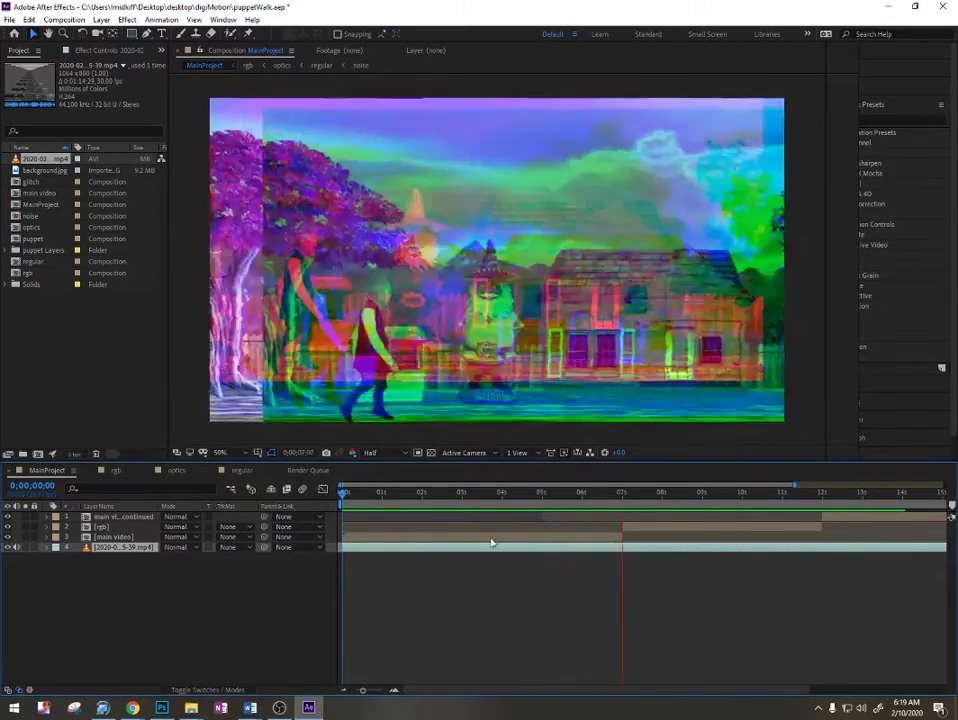
Split the mp4 layer at 7 seconds and rename the earlier piece, layer 5, to 'footsteps'
drag(626, 496, 622, 496)
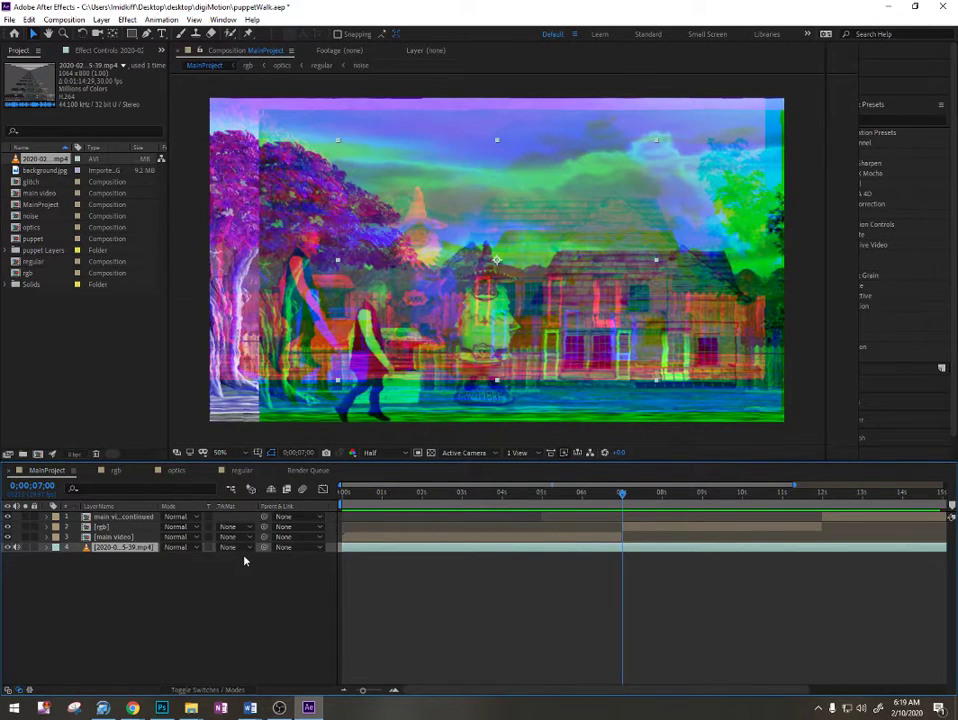
key(ctrl+shift+d)
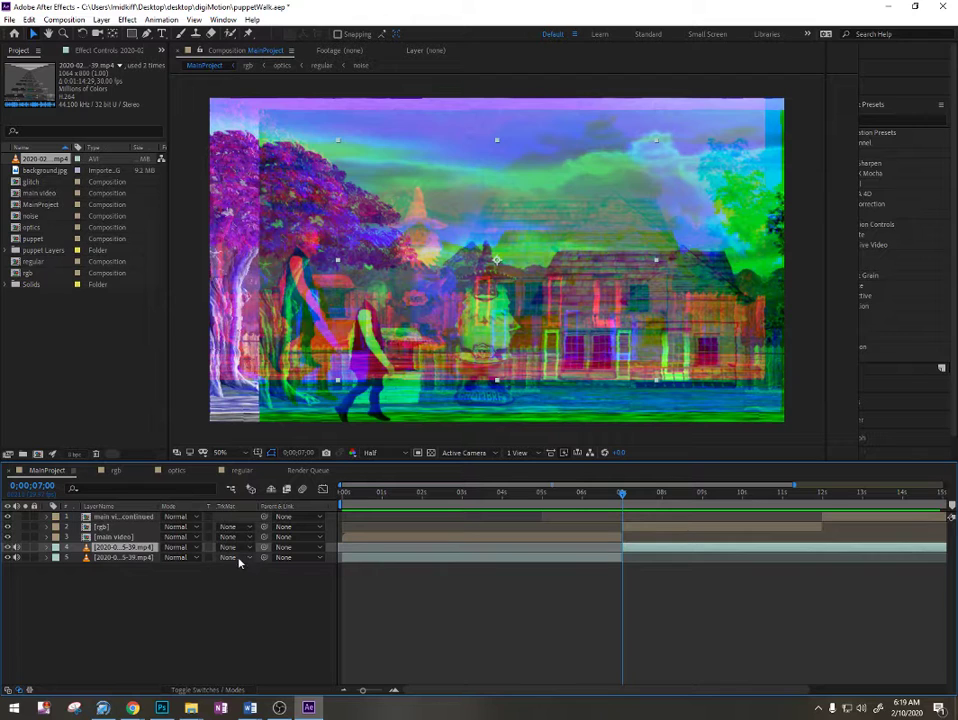
click(134, 557)
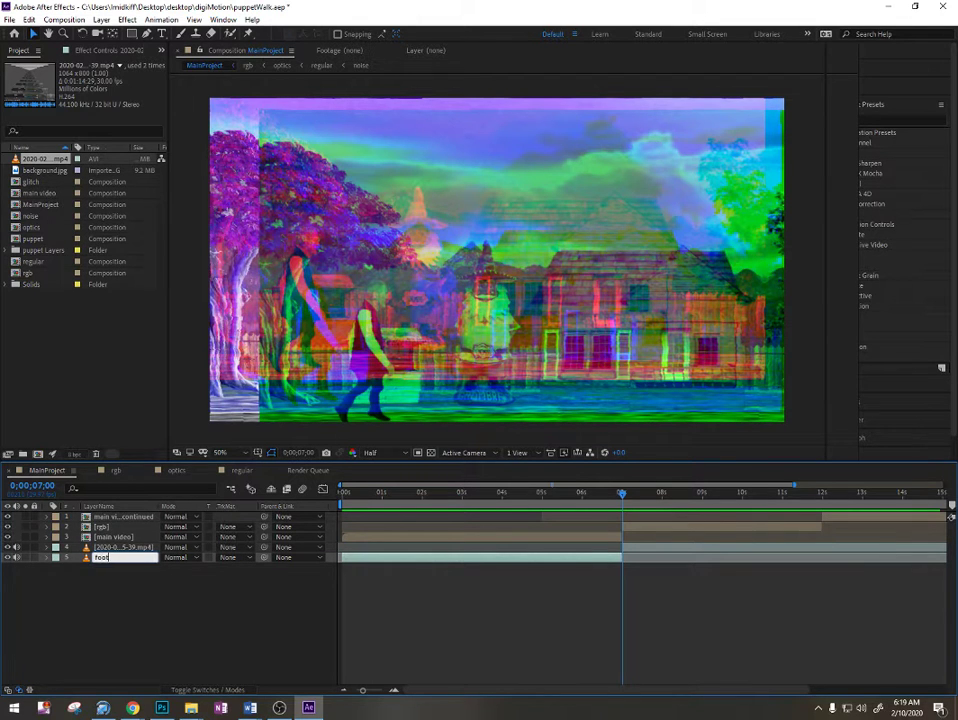
text(footsteps)
key(Return)
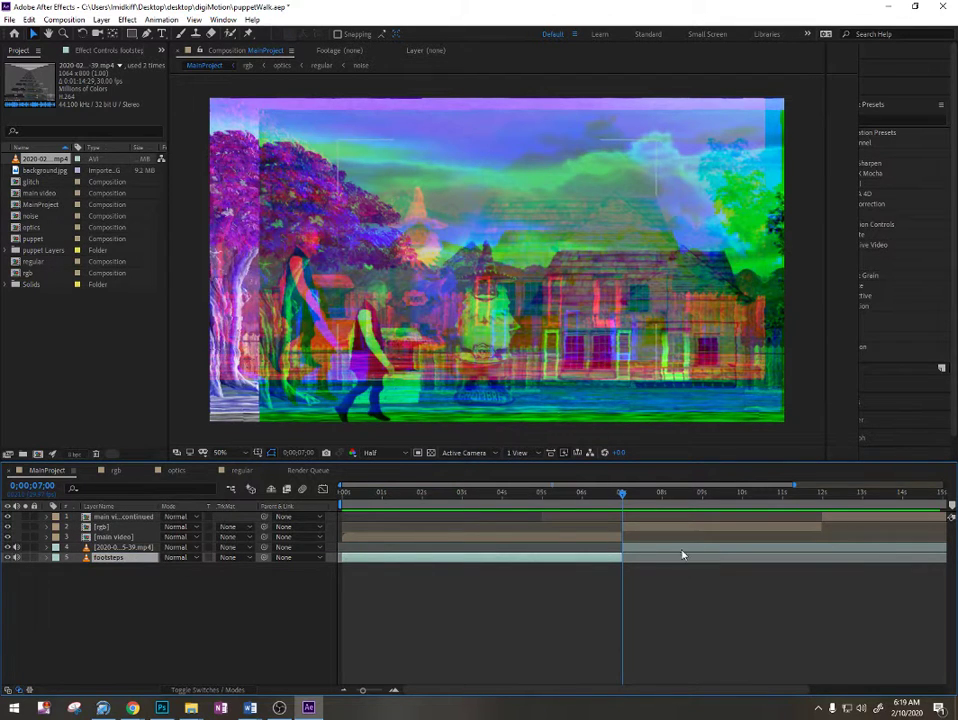
click(676, 549)
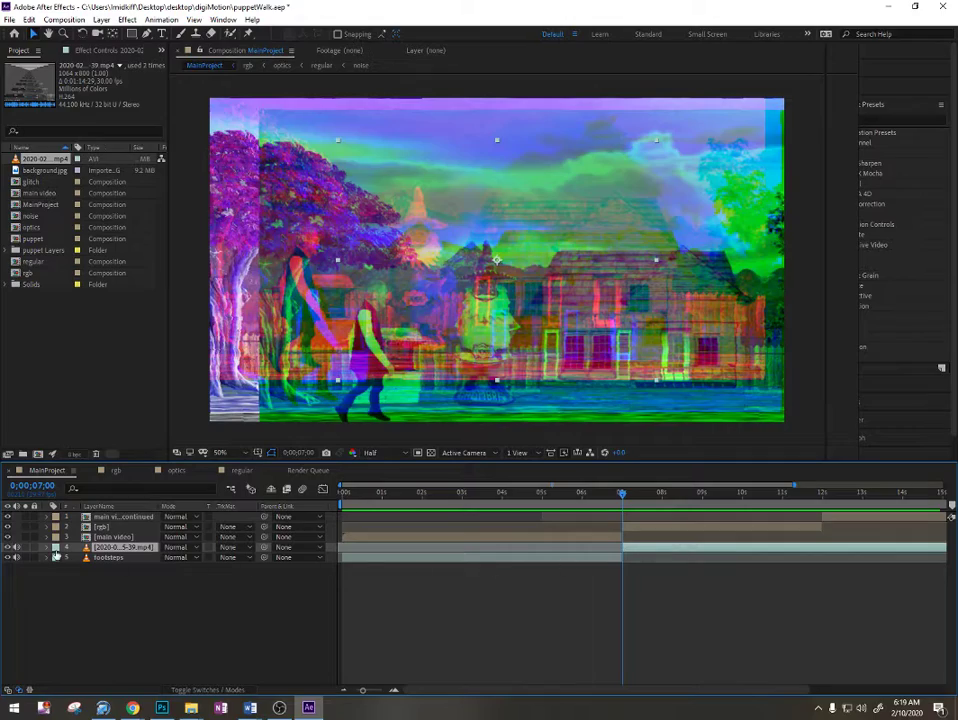
Preview to locate 14;12, split layer 4 there, and delete the earlier piece
key(space)
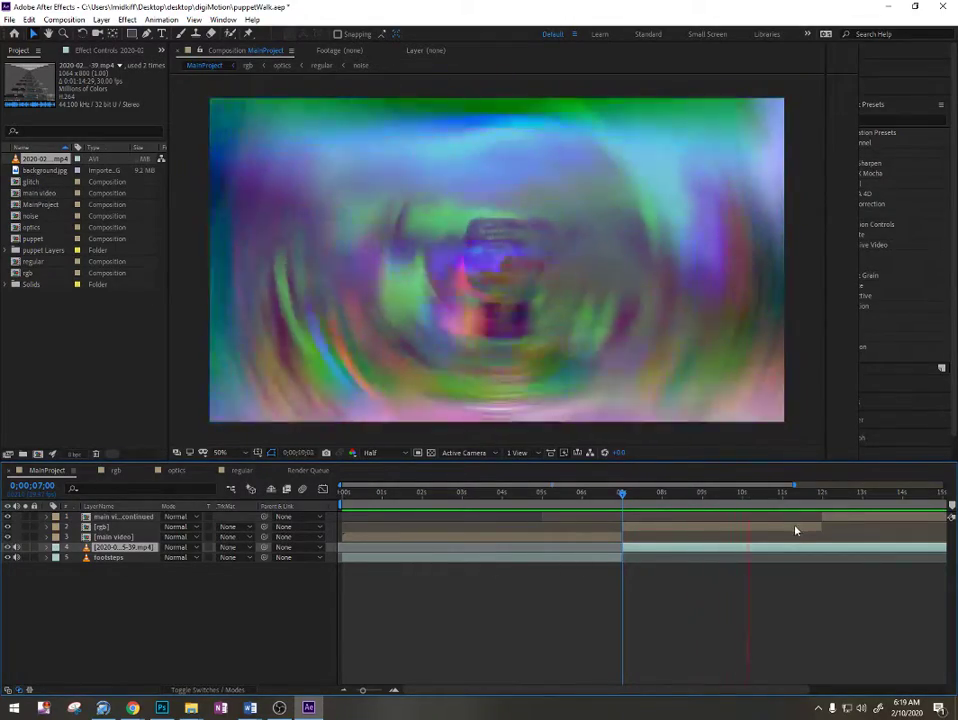
drag(740, 689, 885, 689)
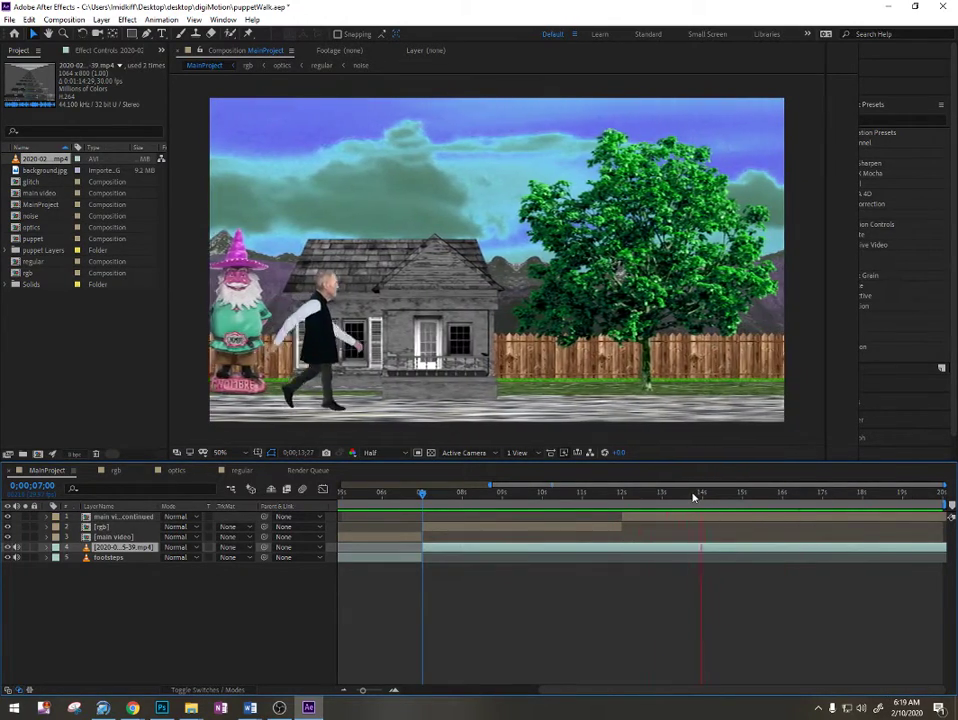
click(708, 494)
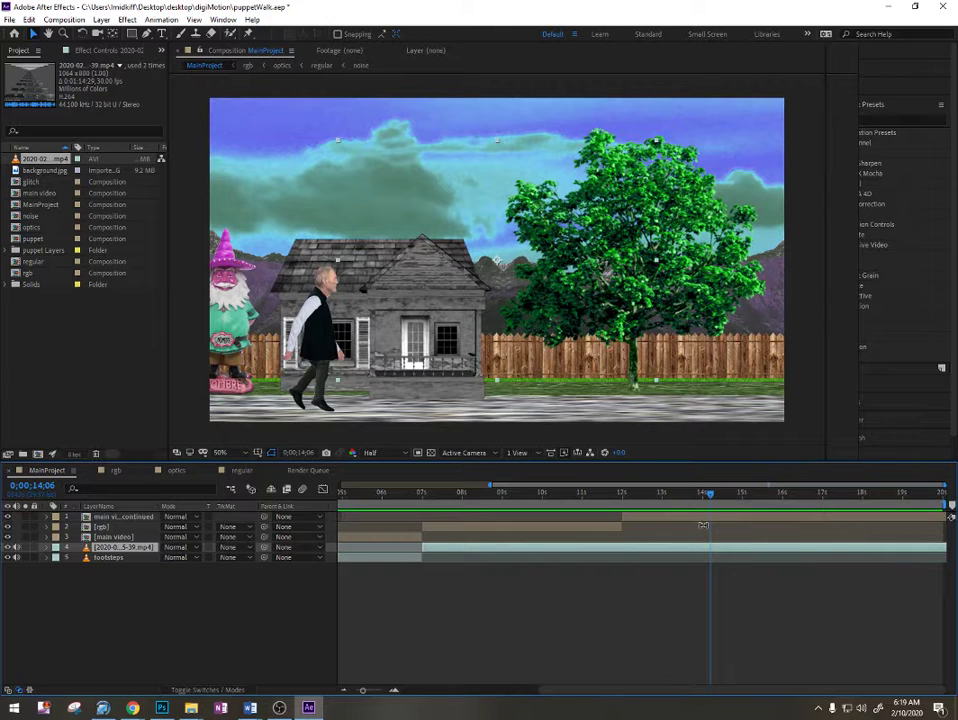
key(space)
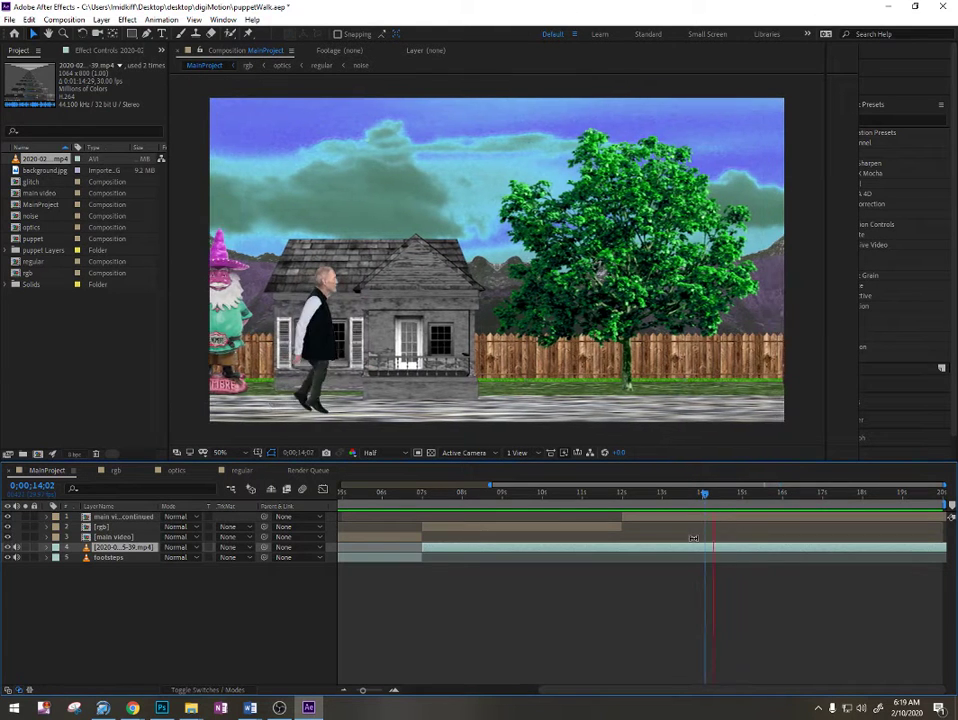
key(space)
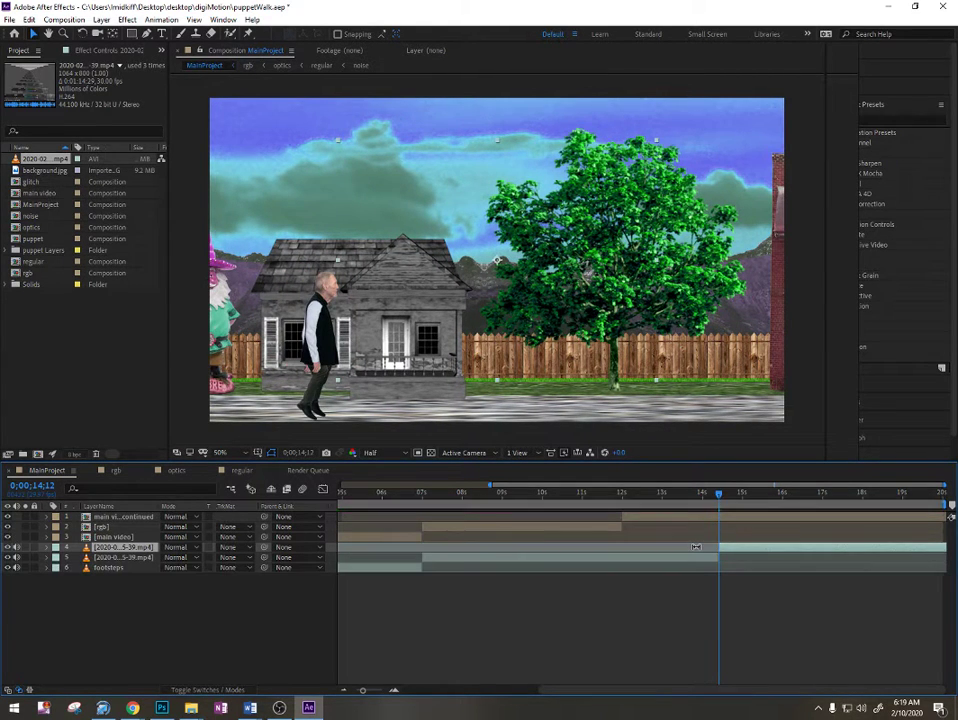
key(ctrl+shift+d)
key(Delete)
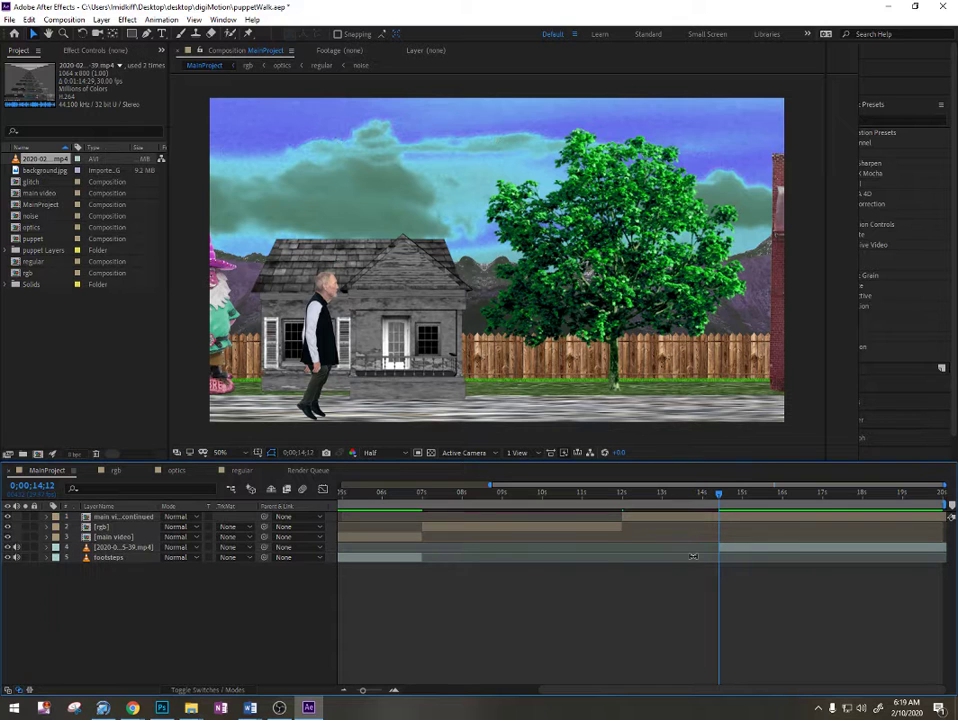
Slide the remaining audio clip to start at 0 seconds and rename it ambience
click(746, 548)
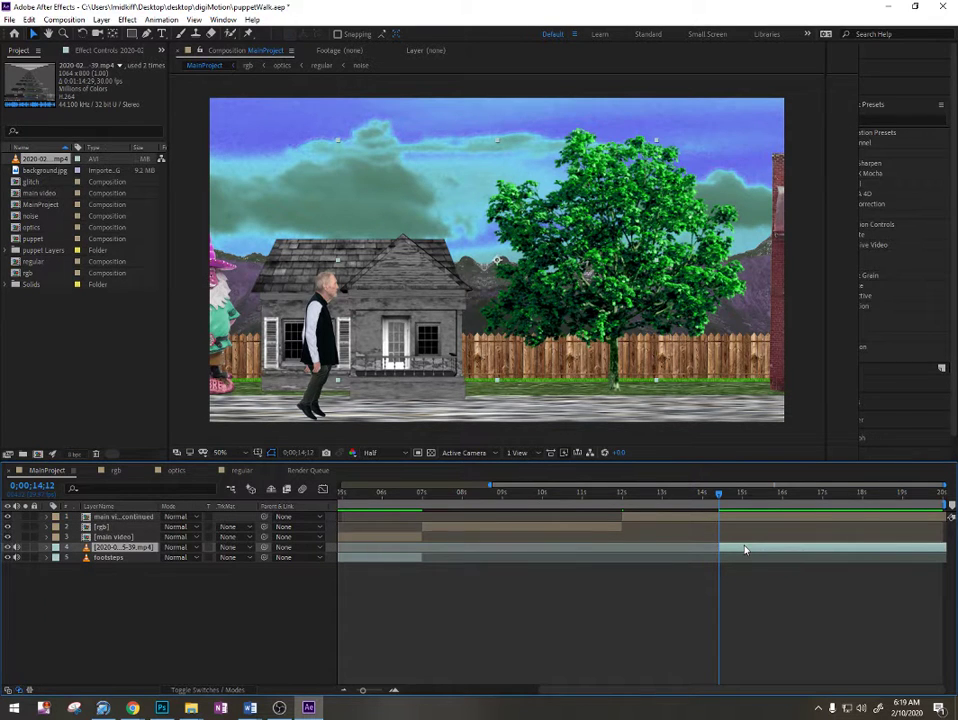
key(Home)
drag(928, 550, 353, 555)
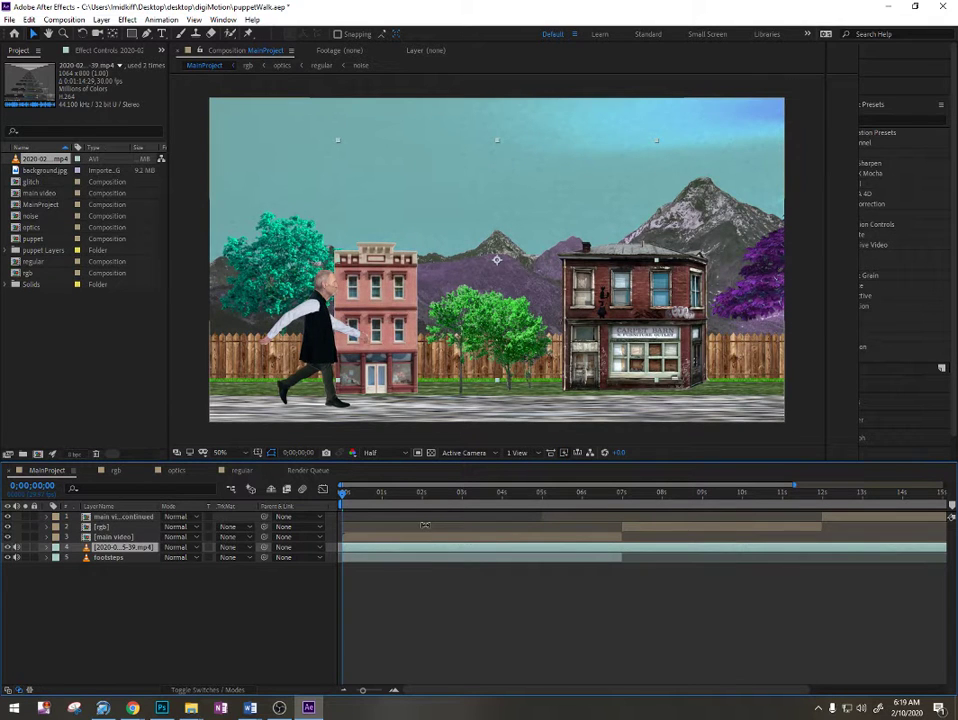
key(Return)
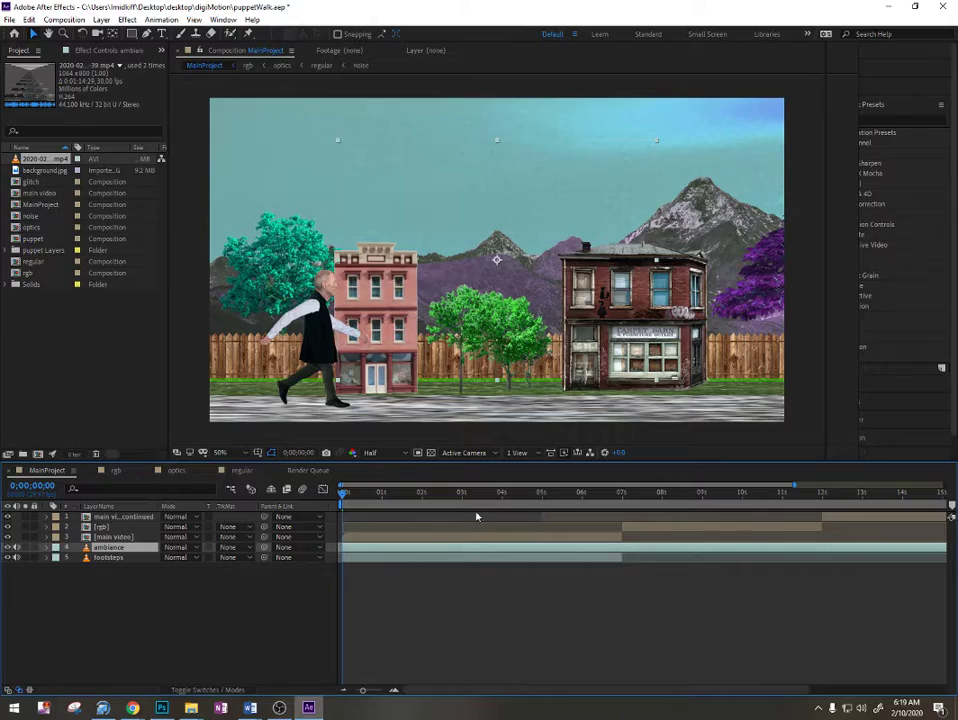
Preview the composition, then set the current time to 7;00
key(space)
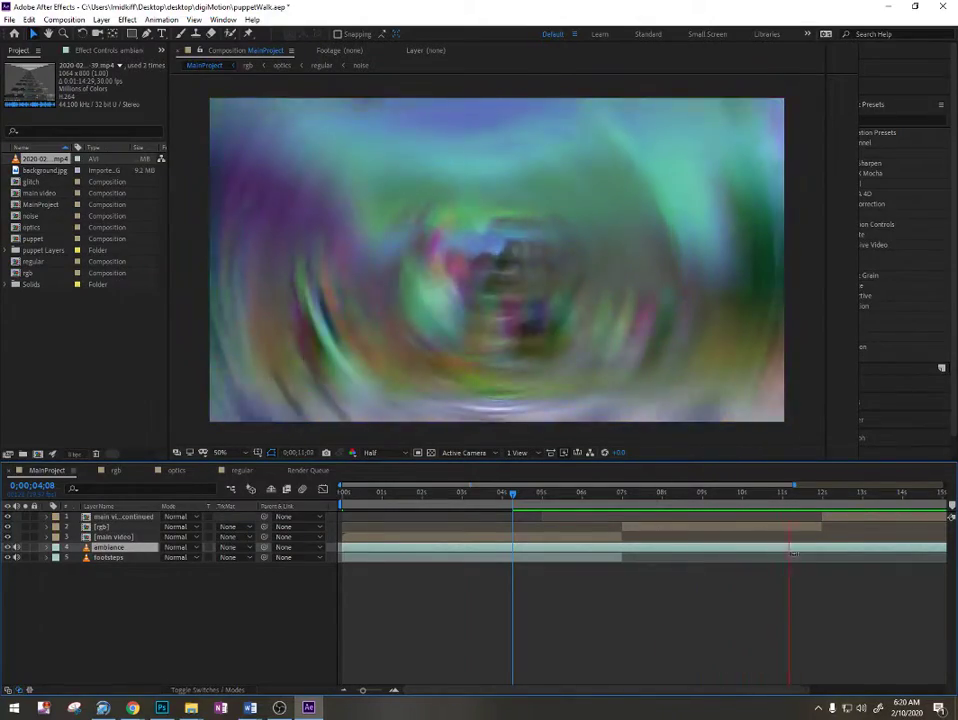
scroll(866, 684, right, 5)
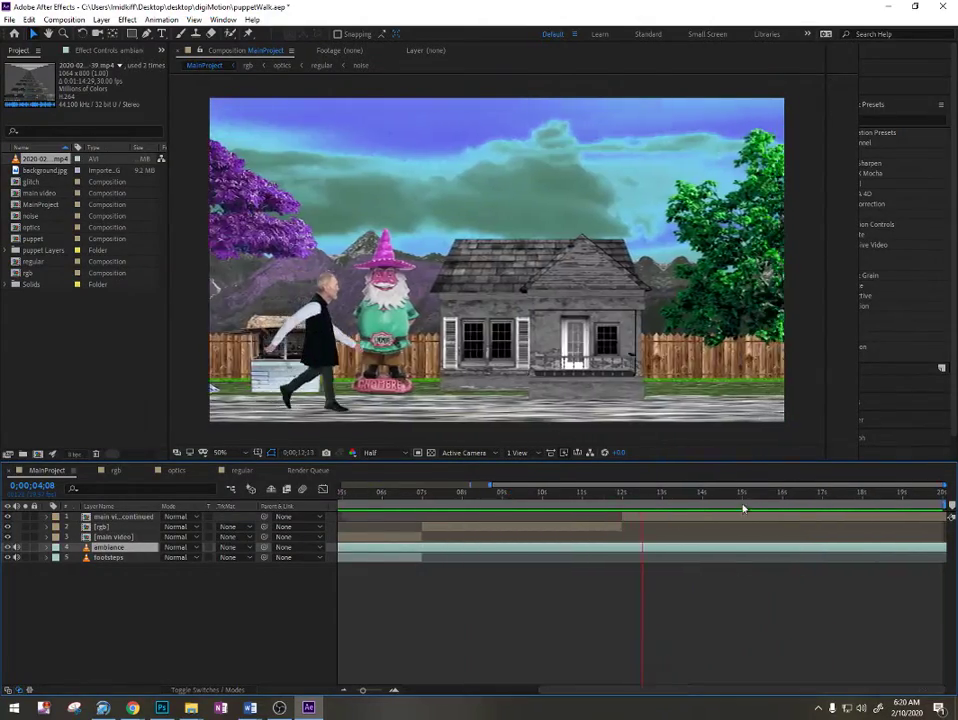
click(767, 494)
key(space)
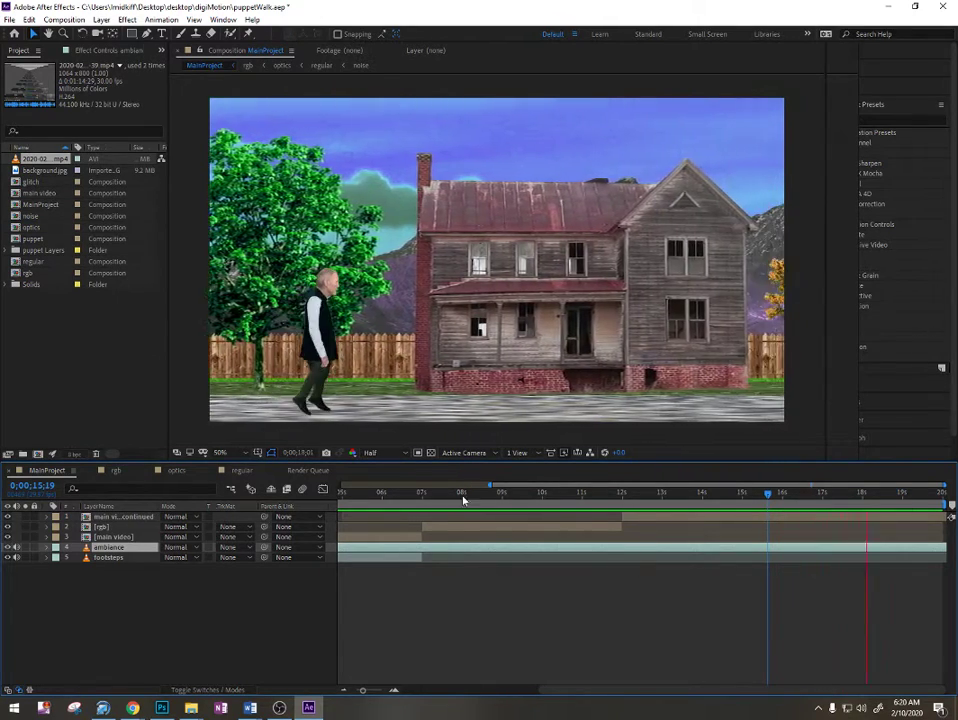
click(418, 494)
click(421, 494)
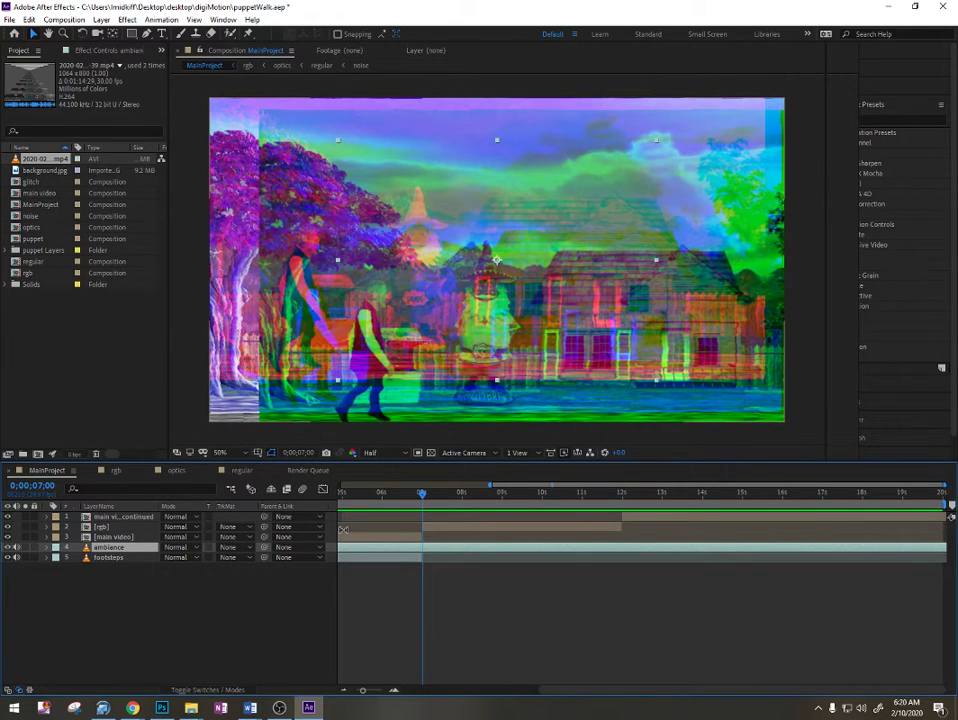
Split ambience at 7 seconds and move the ambience 2 piece to start at 0s
key(ctrl+shift+d)
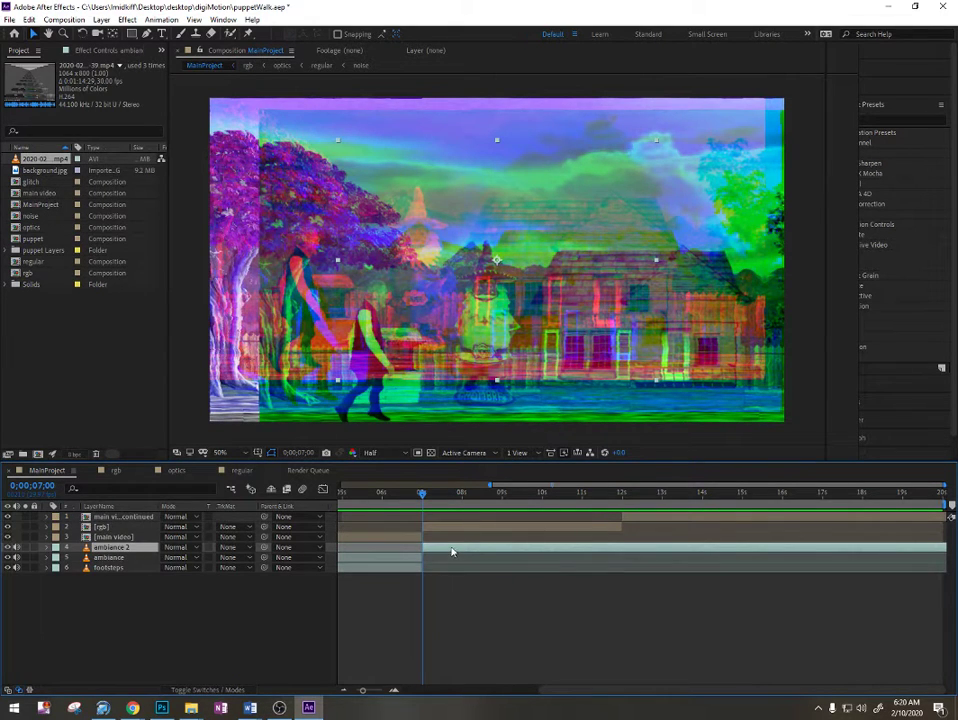
key(Home)
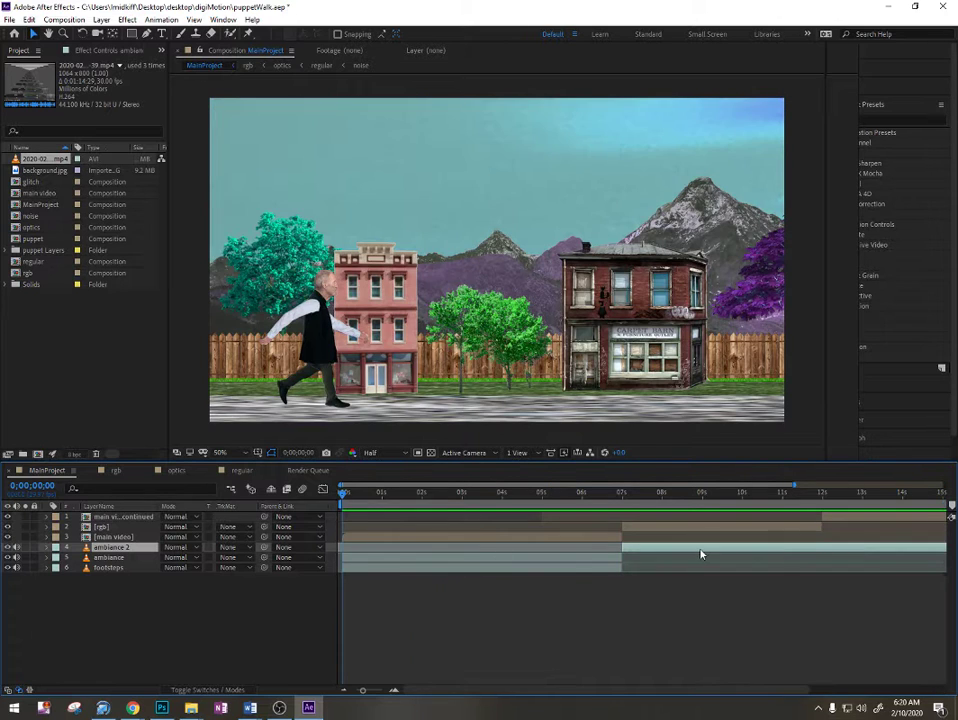
drag(703, 554, 425, 541)
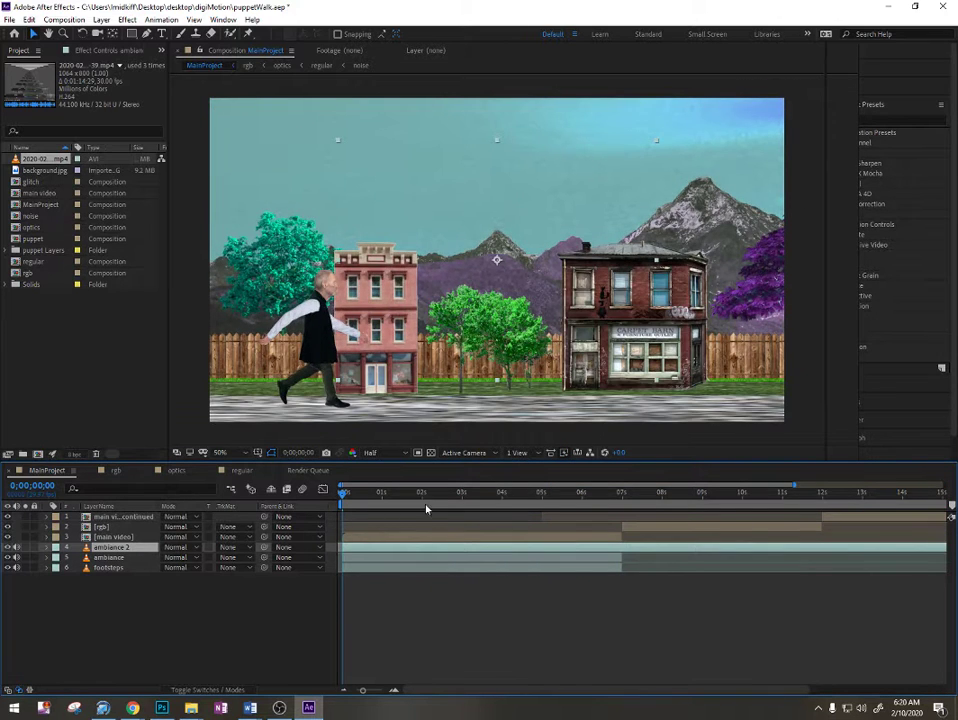
Preview from 2;03, stop at 13;27, and split ambience 2 there
click(426, 493)
key(space)
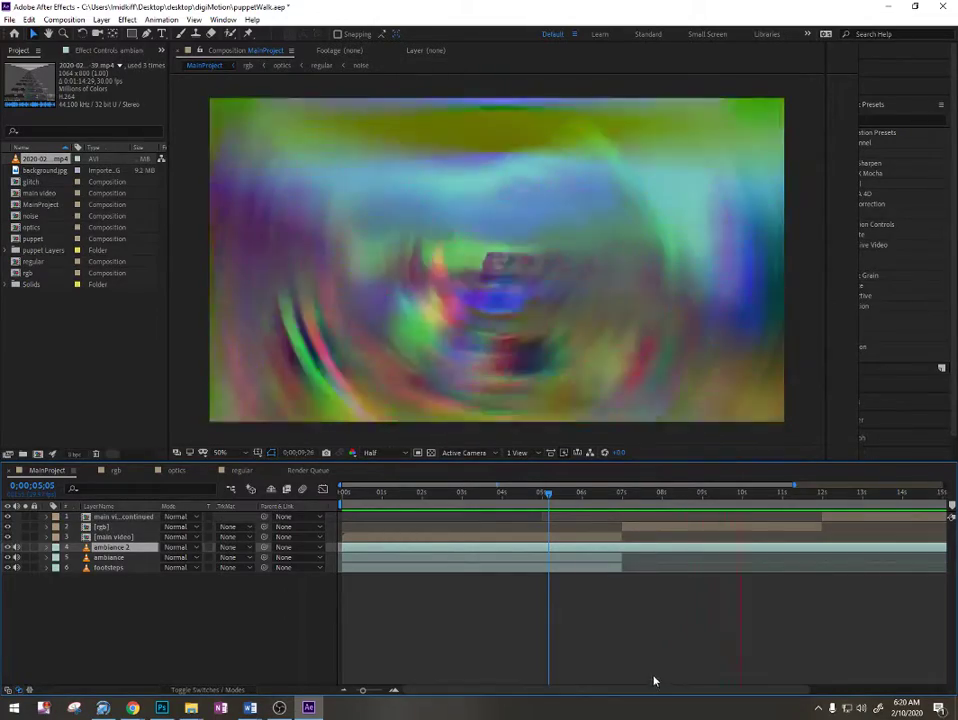
scroll(856, 690, right, 3)
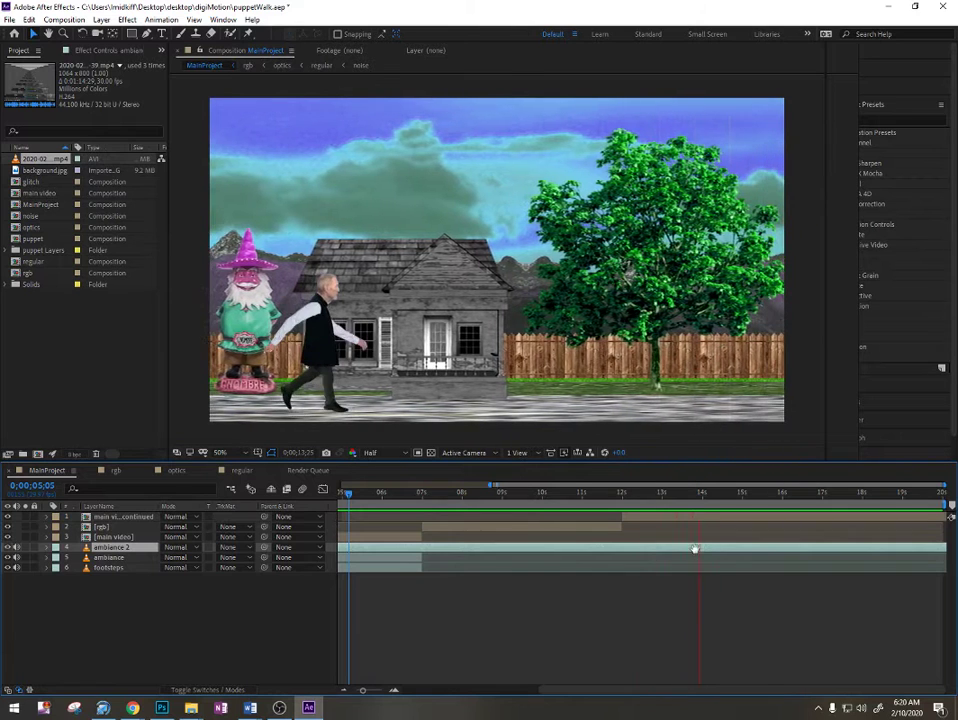
key(space)
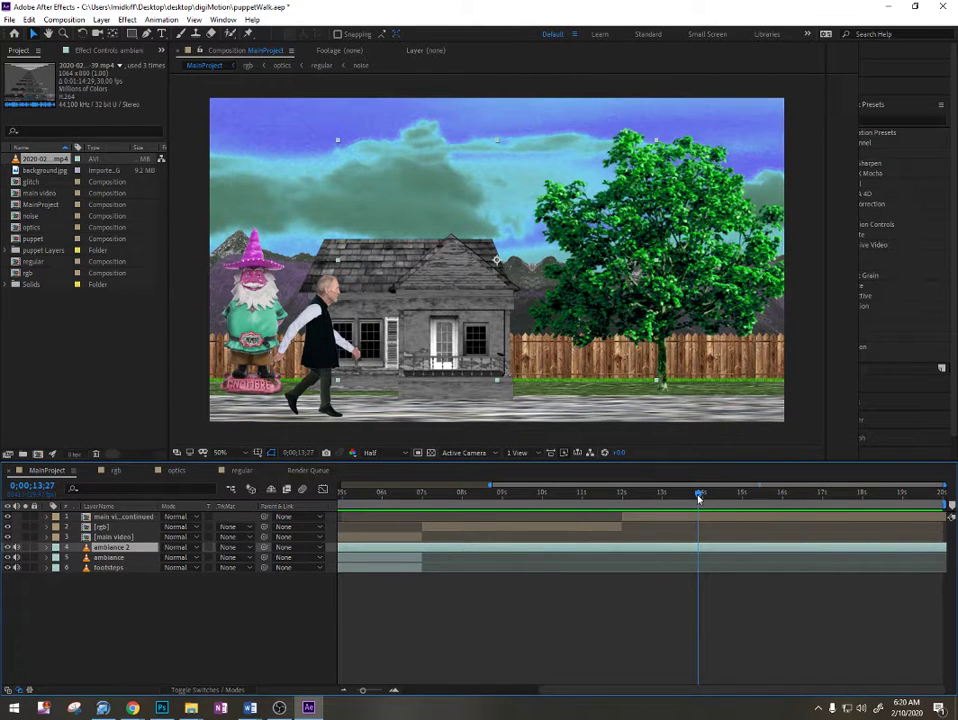
key(ctrl+shift+d)
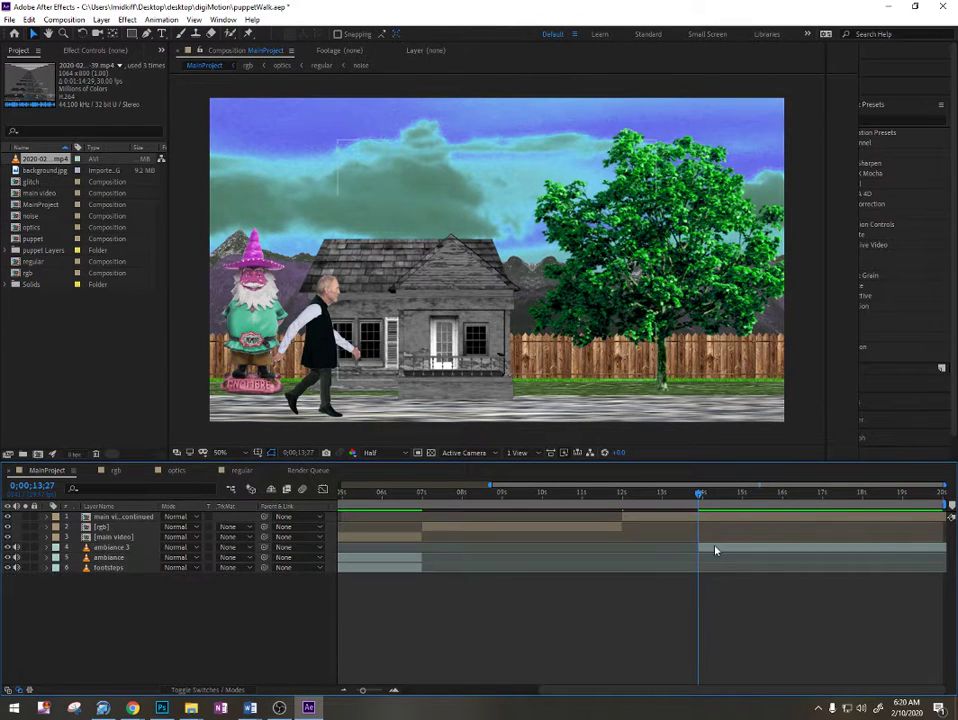
Slide ambience 3 to begin at 7 seconds, where the footsteps clip ends
key(Home)
drag(893, 552, 639, 547)
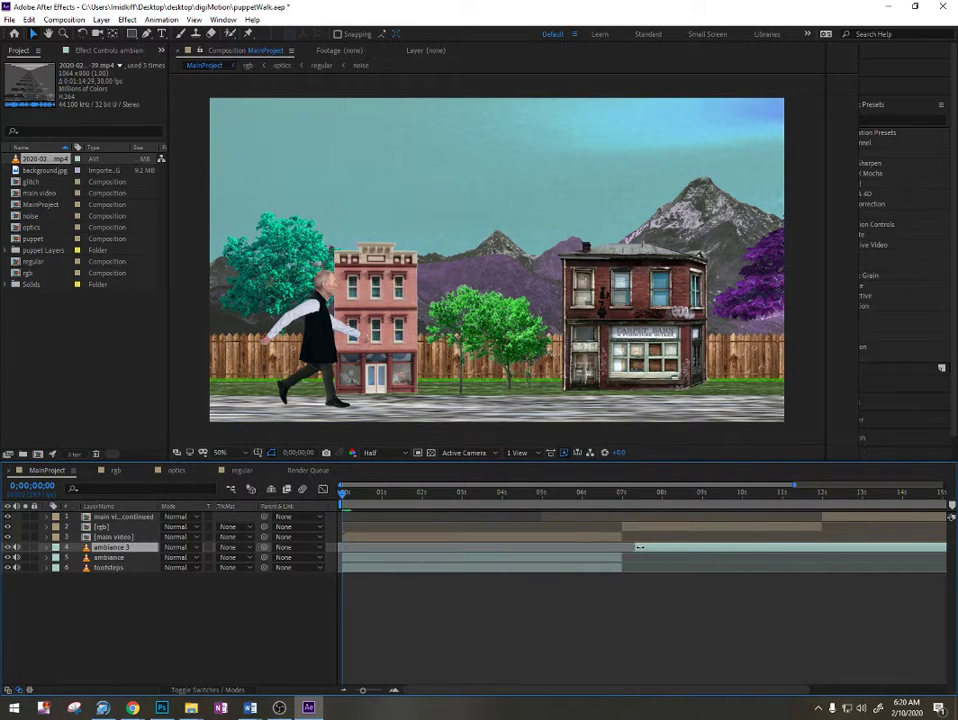
click(612, 499)
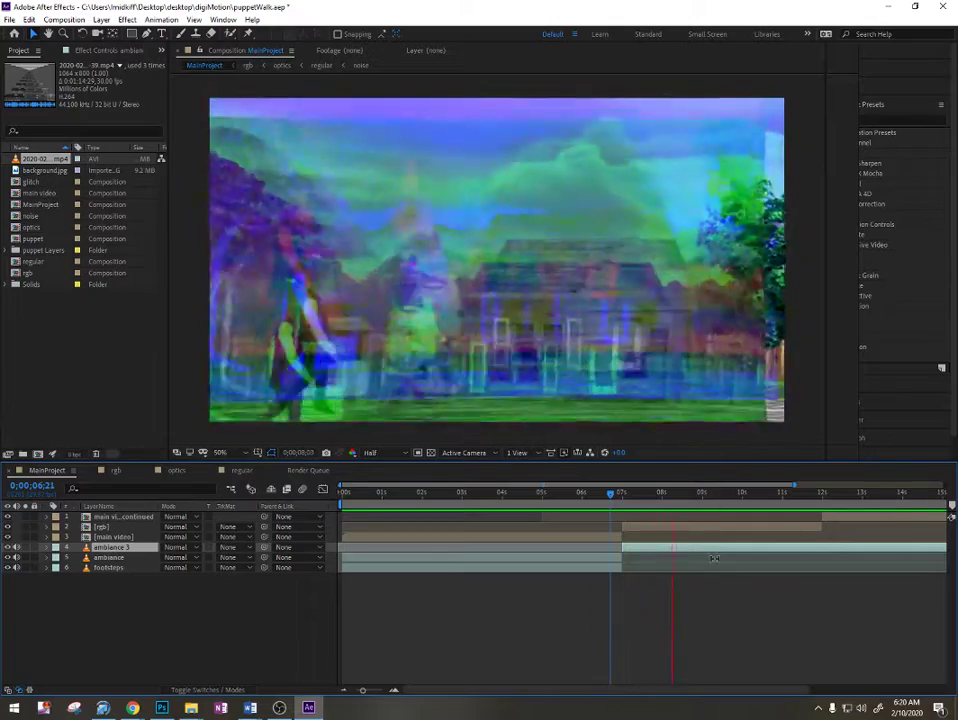
Preview the audio from 12;02, then again from 6;29
drag(676, 688, 770, 692)
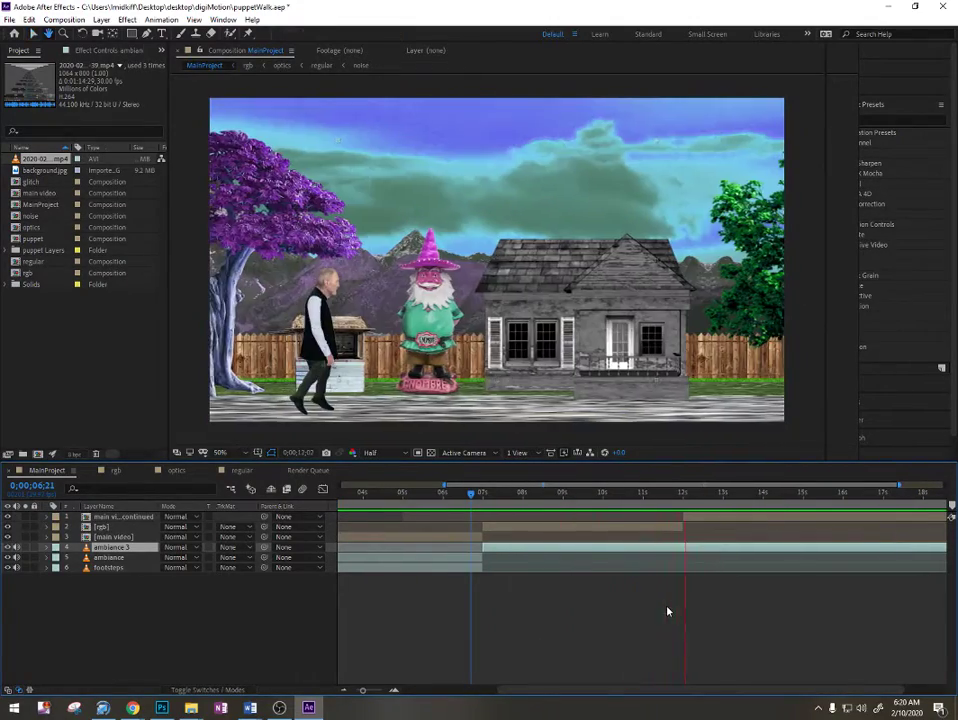
click(685, 494)
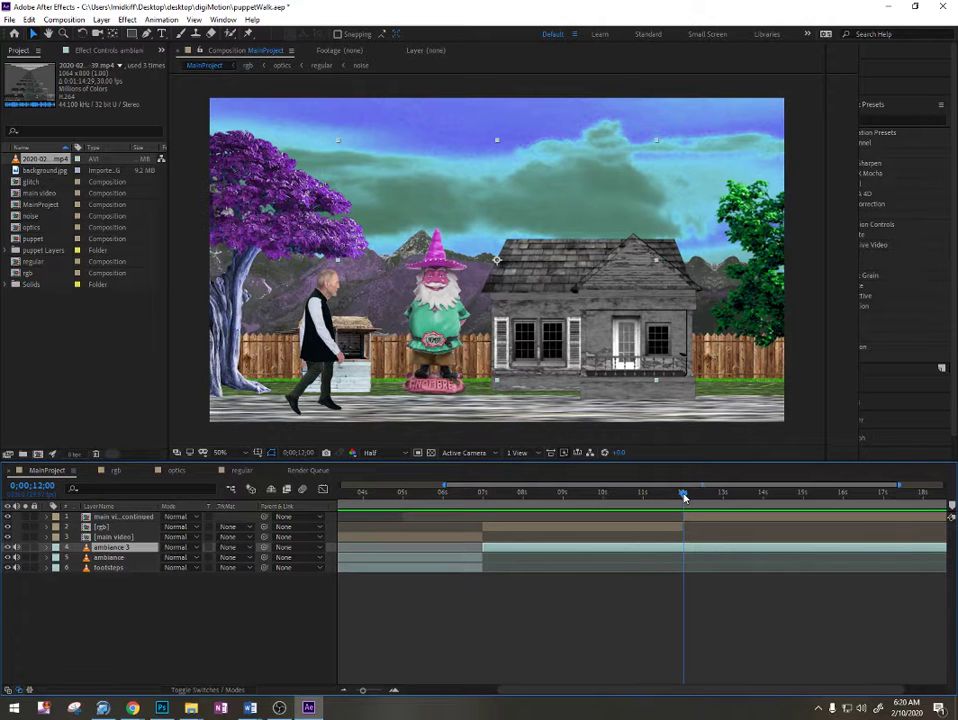
key(space)
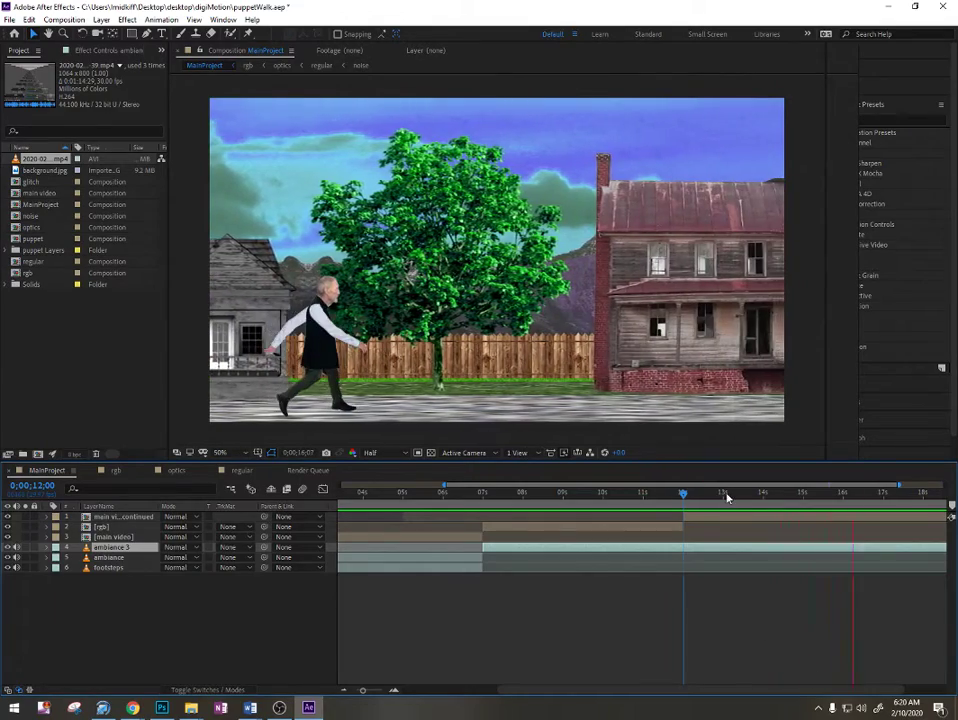
drag(727, 494, 490, 494)
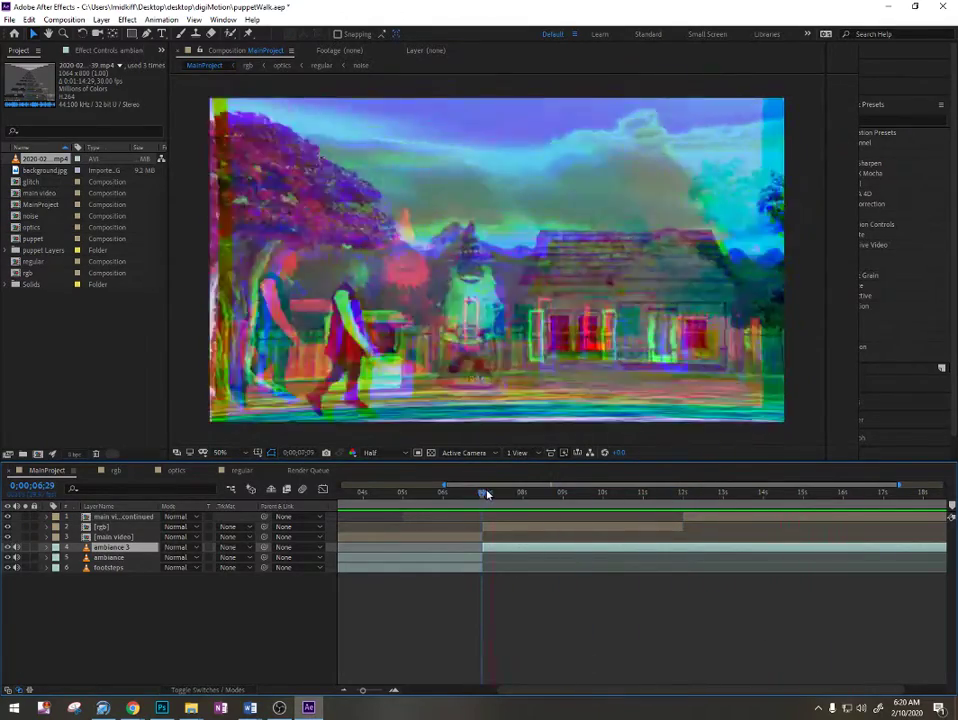
drag(527, 500, 483, 502)
key(space)
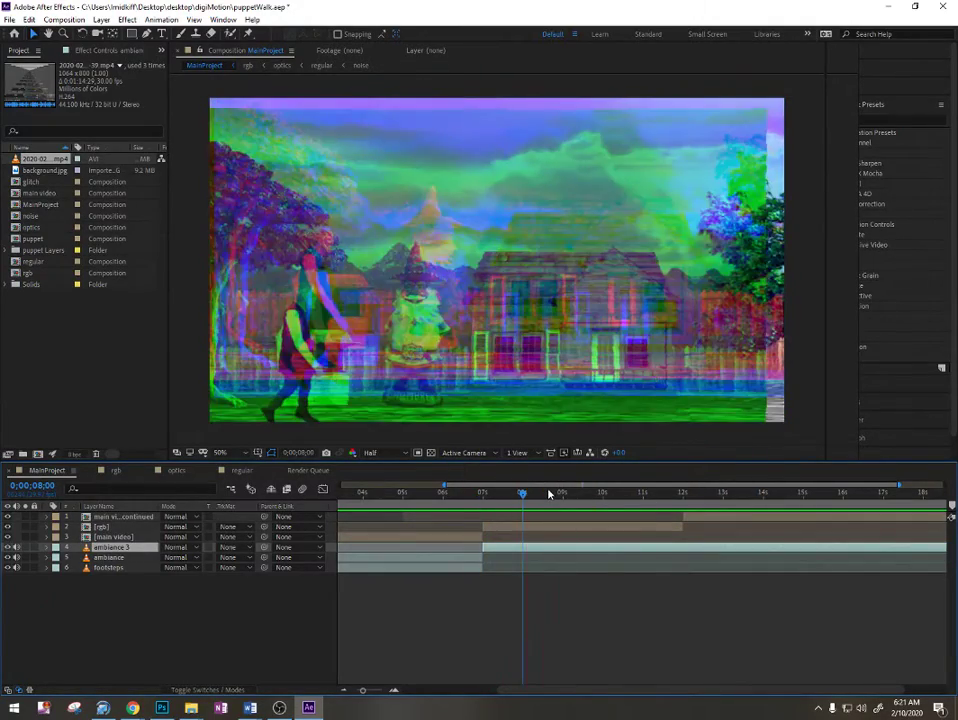
Split ambience 3, slide ambience 4 to start at 7 seconds, and preview
key(ctrl+shift+d)
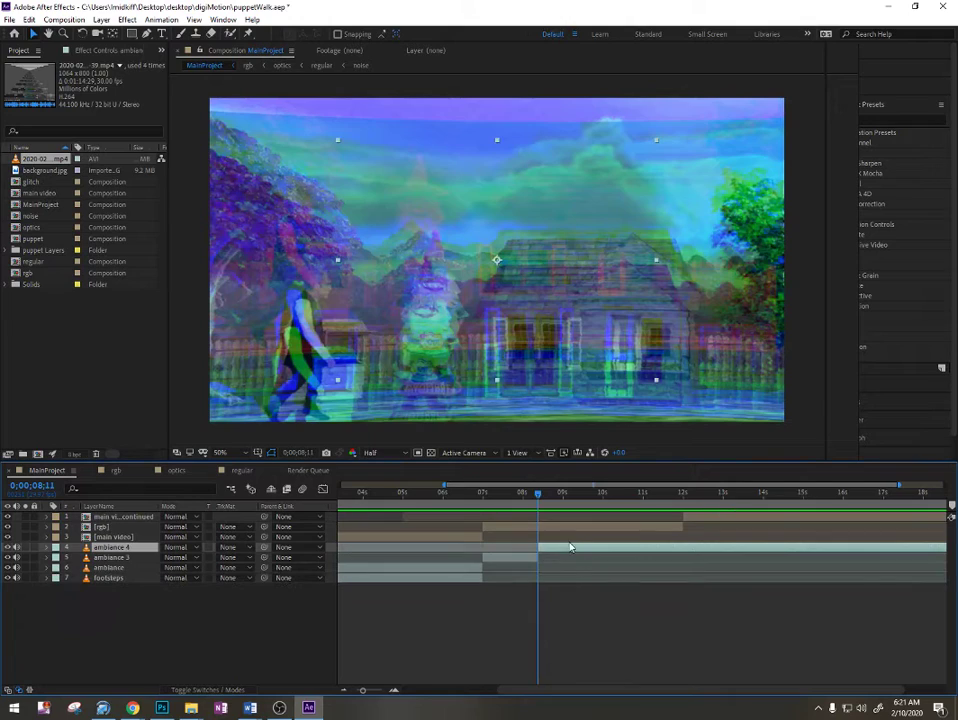
drag(517, 494, 482, 495)
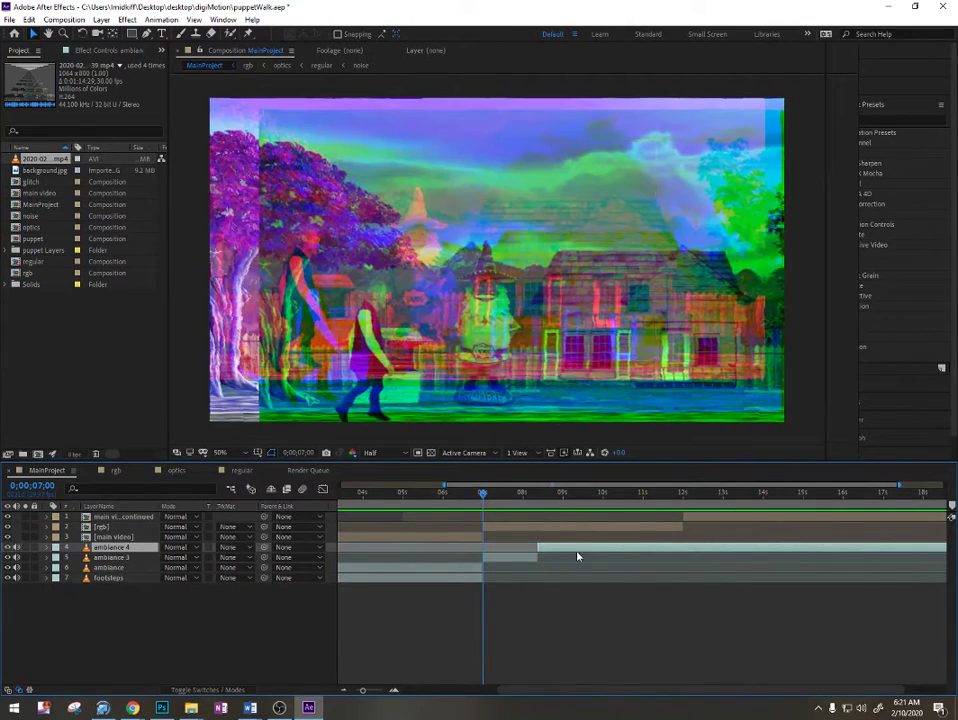
drag(549, 550, 515, 549)
key(space)
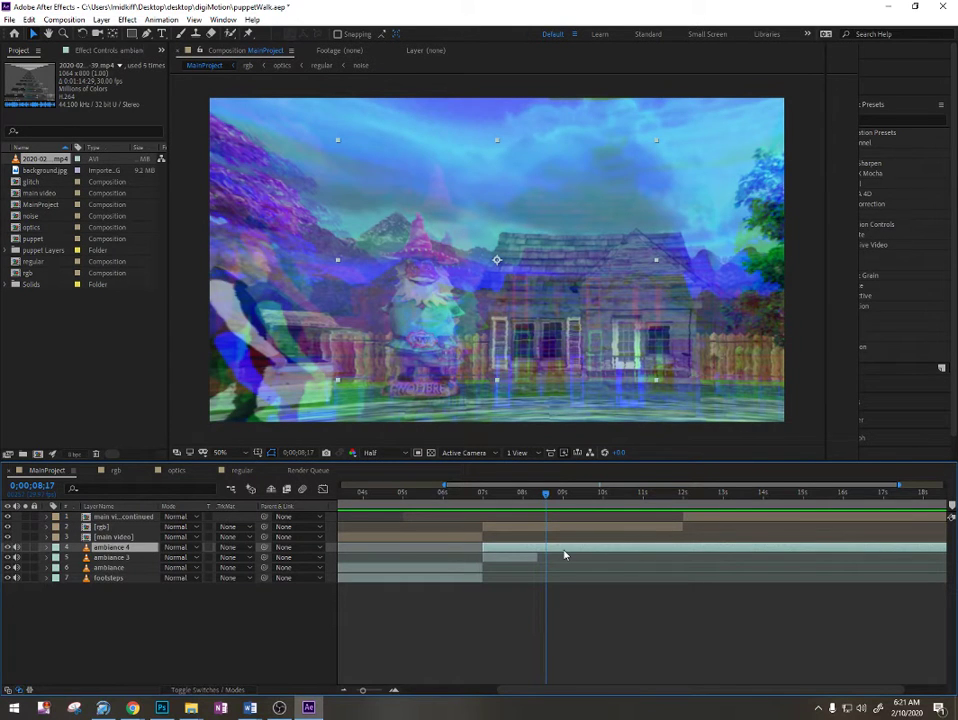
Split ambience 4, delete its front part, and slide ambience 5 to about 7 seconds
key(ctrl+shift+d)
key(Delete)
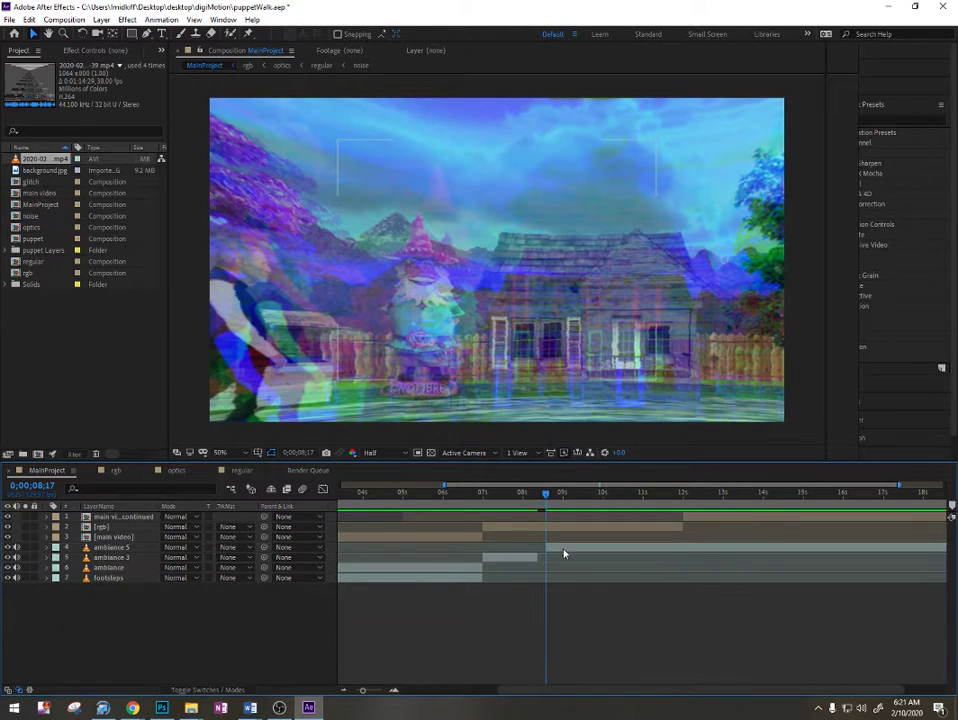
drag(564, 548, 502, 549)
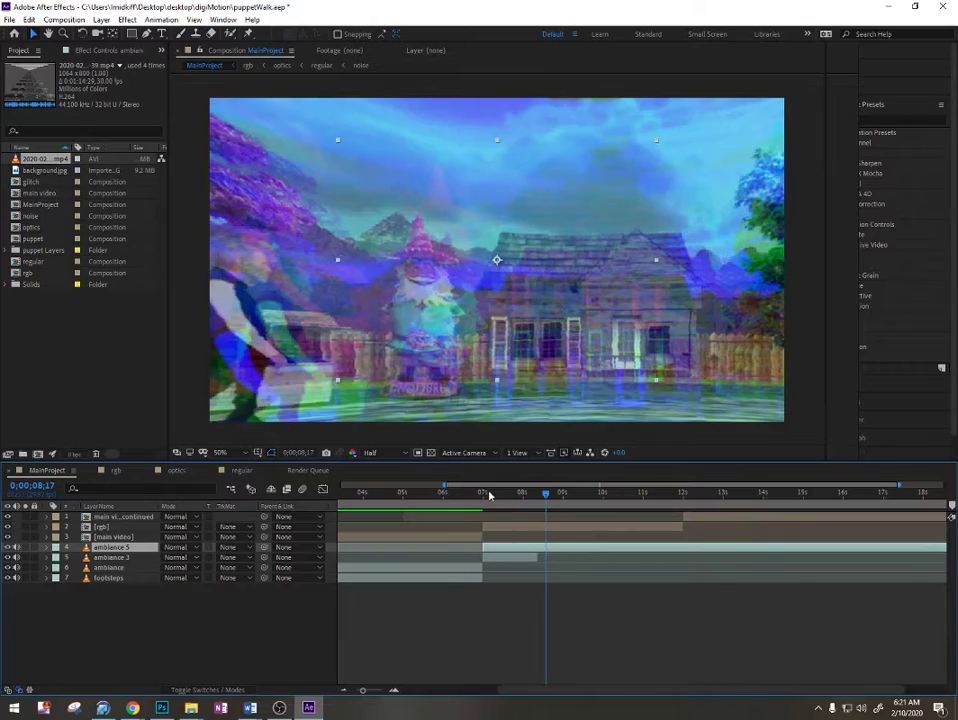
drag(488, 496, 455, 496)
Preview from about 6 seconds and stop with the current time at 14;07
key(space)
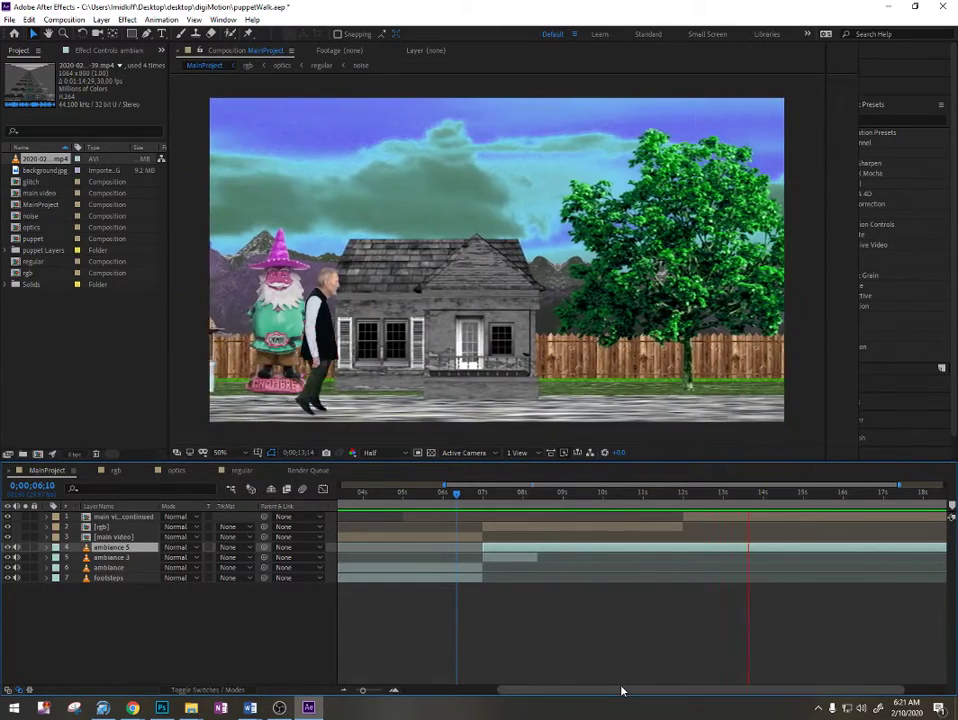
drag(797, 496, 738, 496)
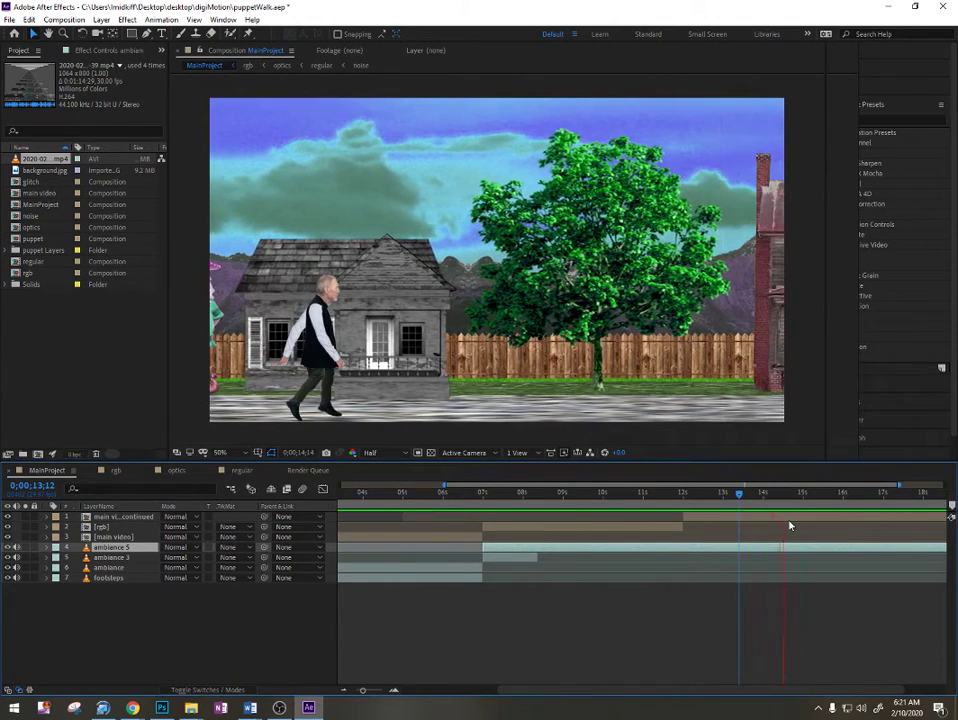
click(768, 496)
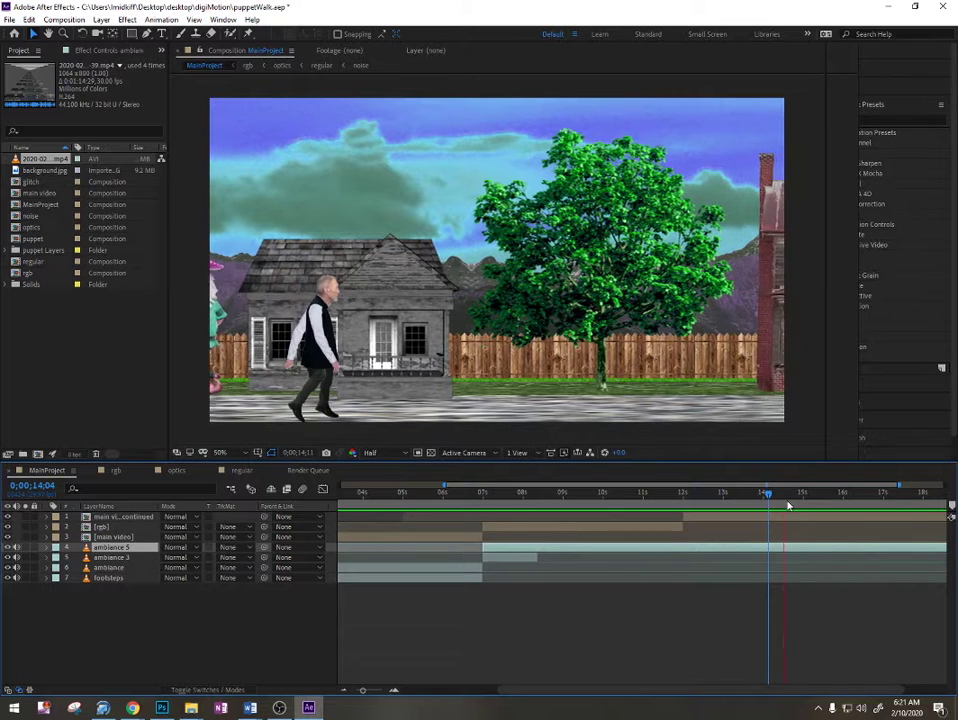
click(773, 496)
Split the ambience layer at 14 seconds, slide ambience 6 earlier, and preview from about 6 seconds
key(ctrl+shift+d)
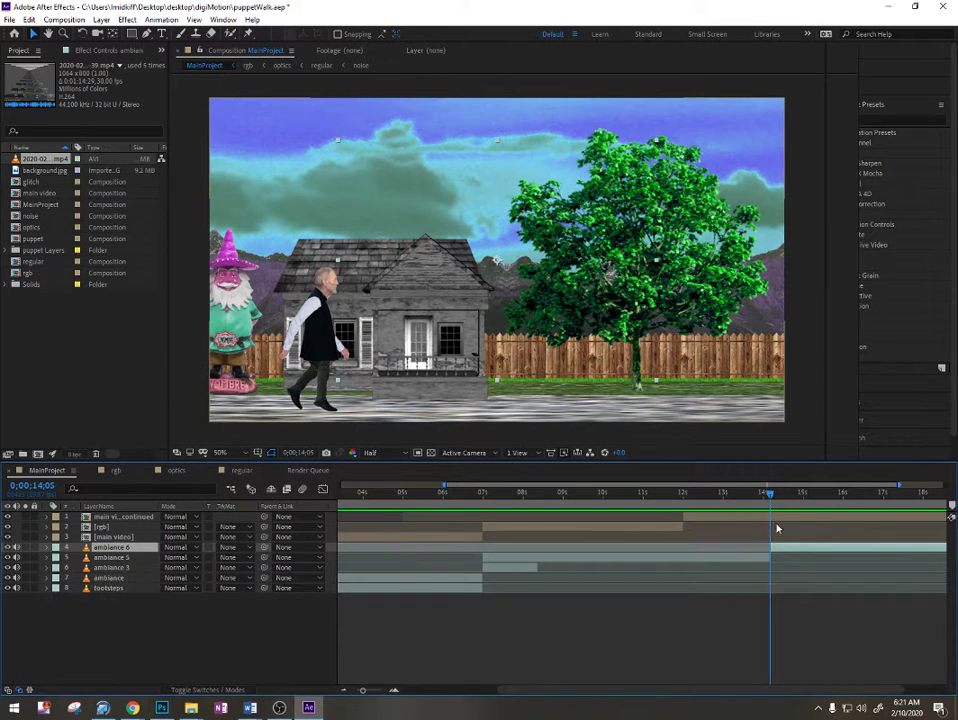
drag(791, 549, 505, 557)
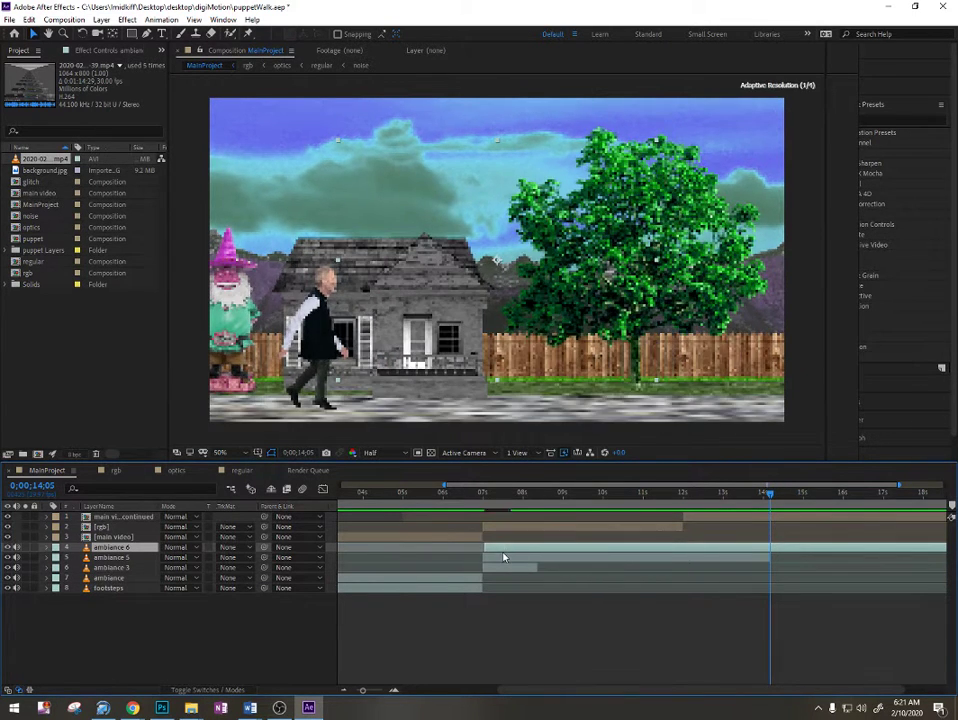
drag(479, 494, 466, 497)
key(space)
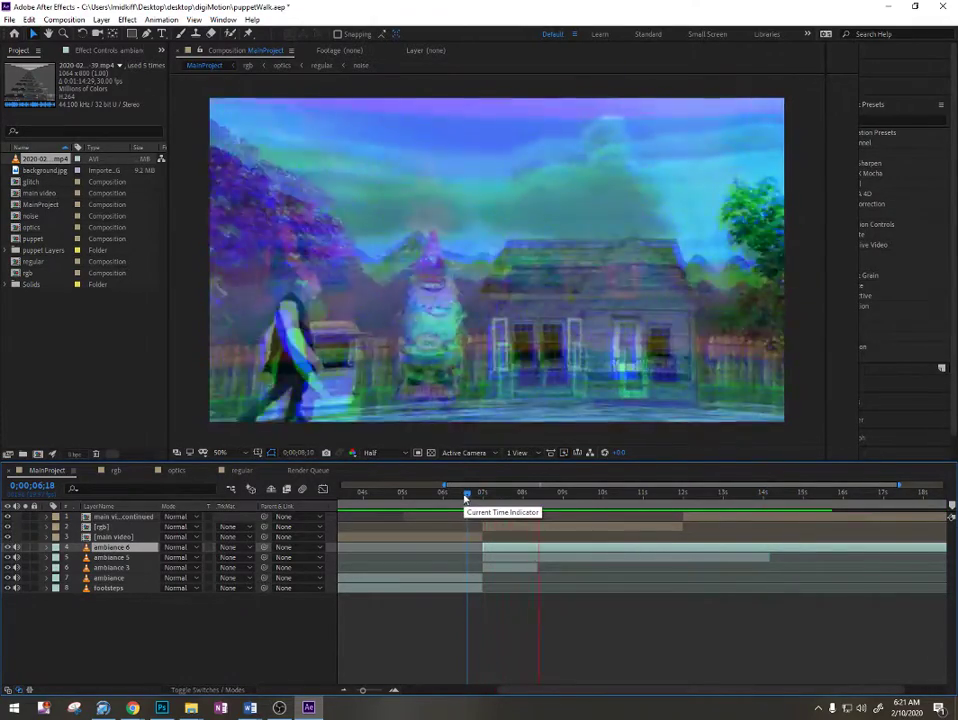
Check the overlapping ambience around 9 and 16 seconds, parking the playhead at 17;15
click(563, 495)
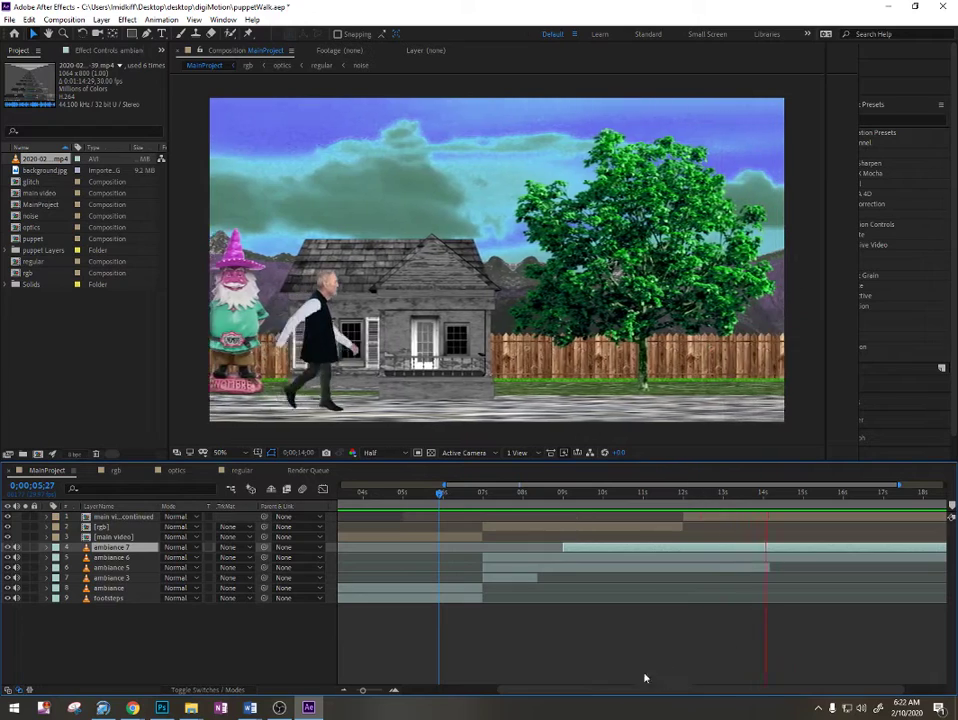
click(856, 500)
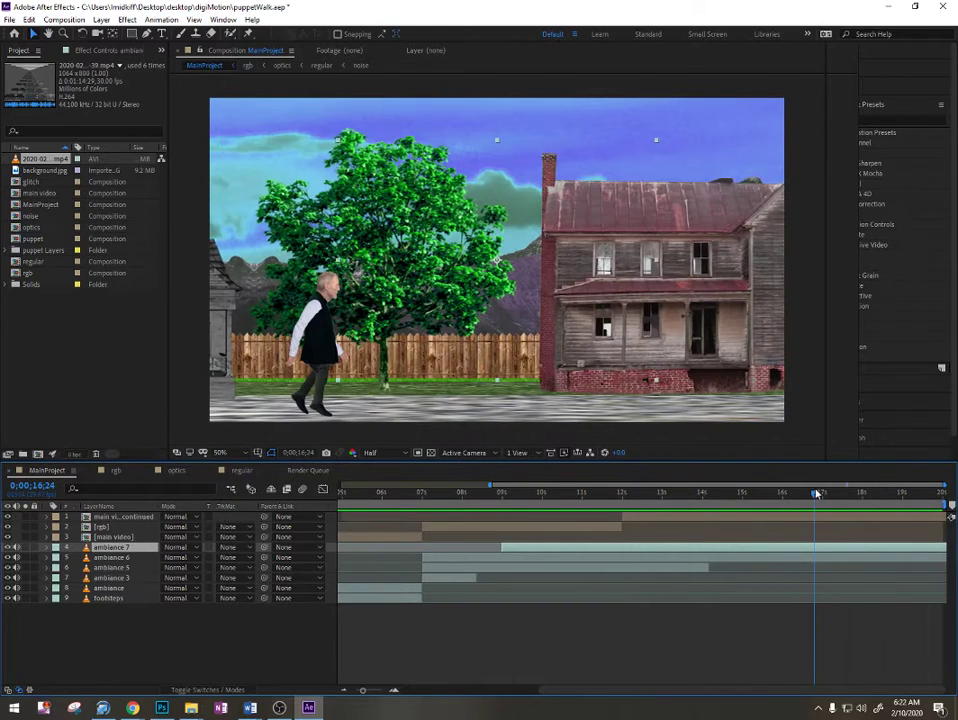
click(843, 497)
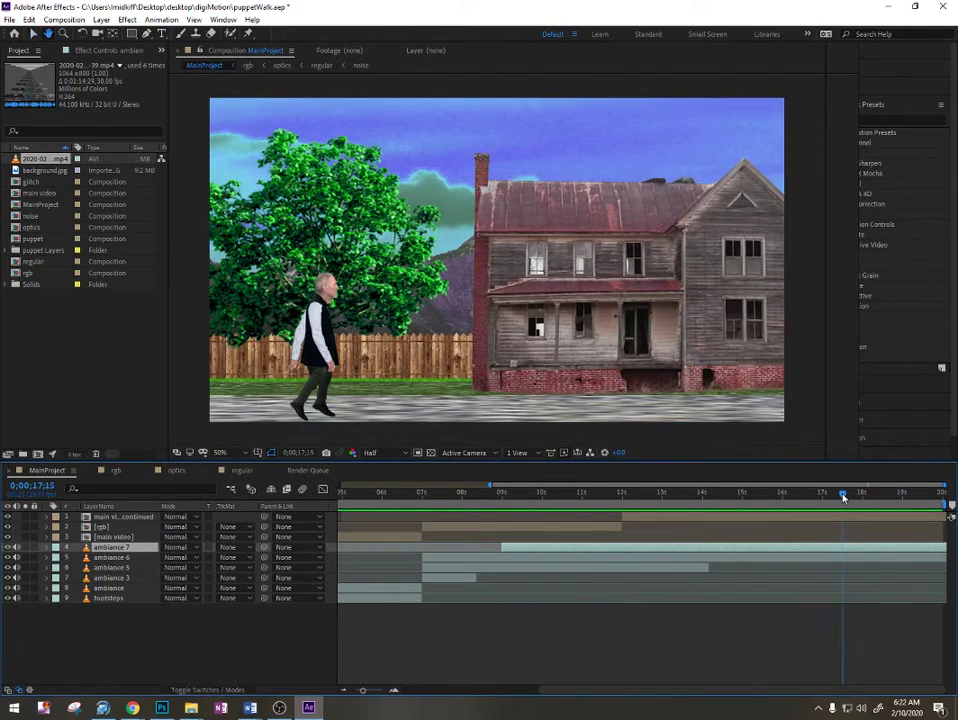
key(space)
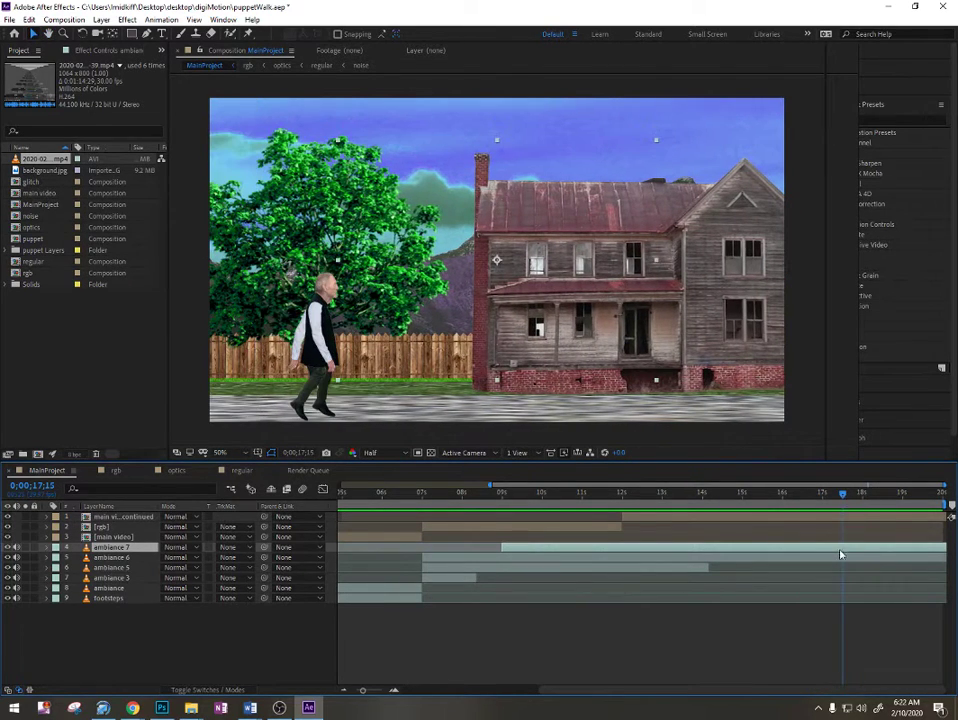
Split off ambience 8 at 17;15, slide it earlier, and cut ambience 5–8 at 12 seconds
key(ctrl+shift+d)
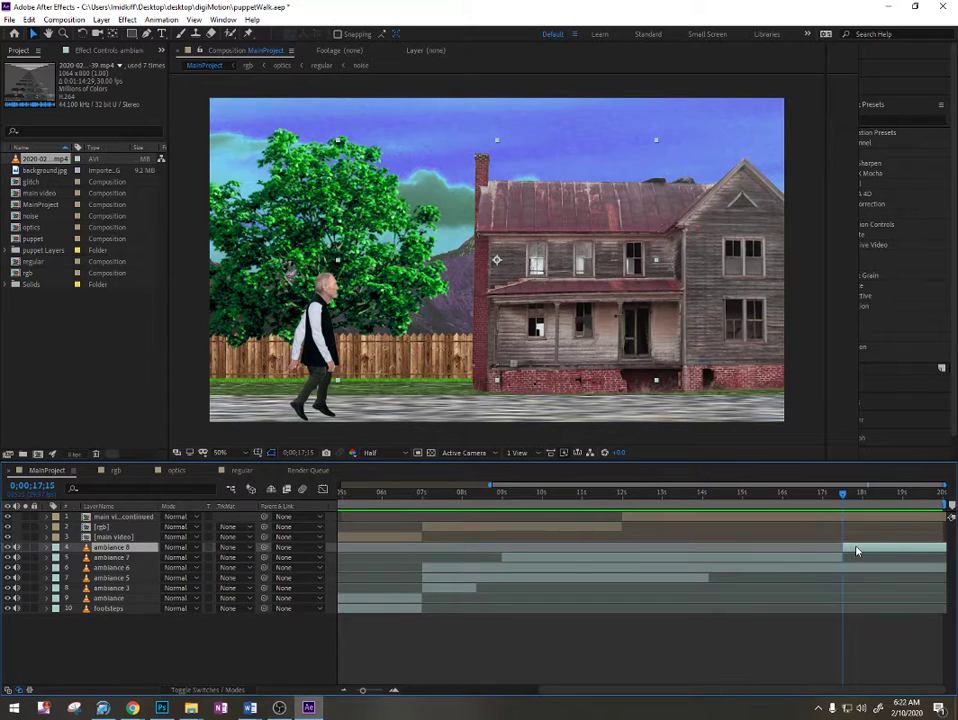
drag(851, 550, 577, 546)
mouse_move(628, 492)
mouse_down()
mouse_move(635, 505)
mouse_move(622, 497)
mouse_up()
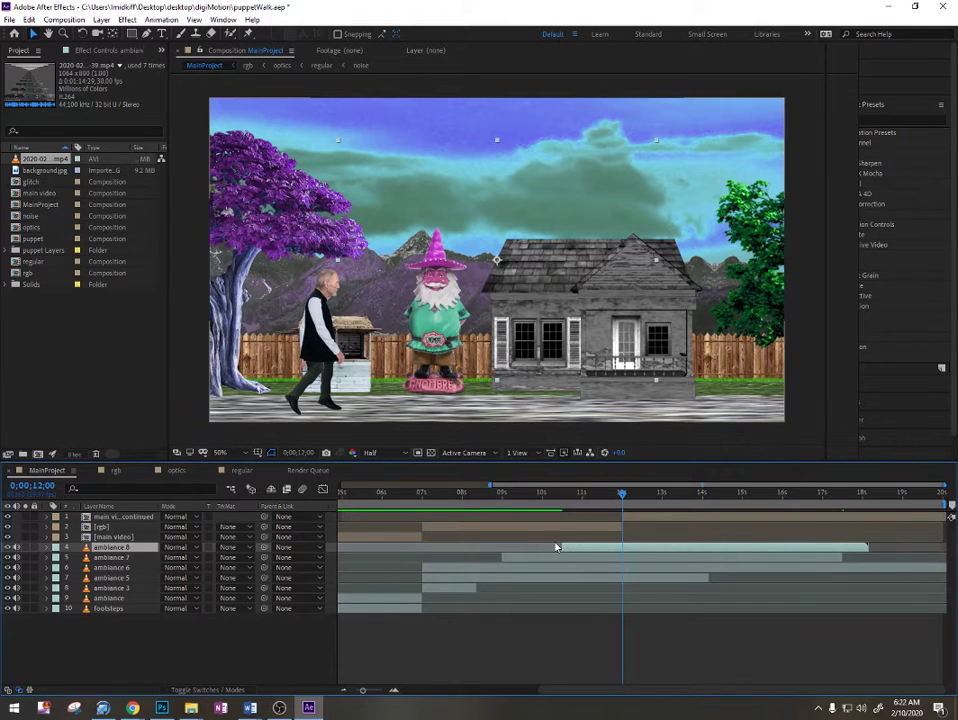
shift+click(641, 580)
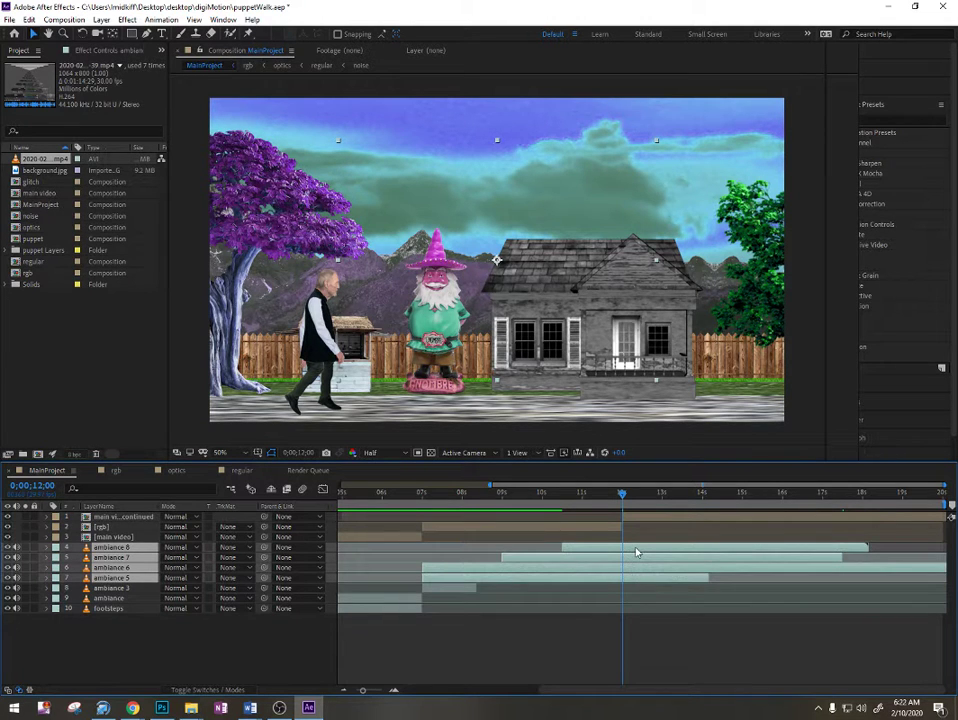
key(ctrl+shift+d)
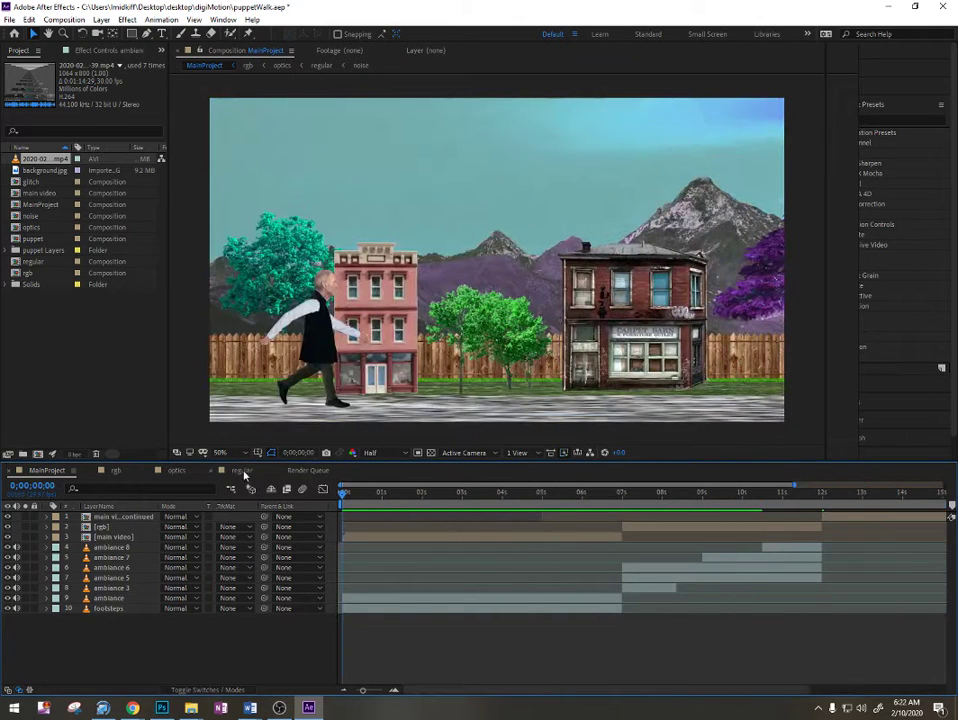
Set the footsteps layer's Audio Levels to +12.00 dB
click(365, 609)
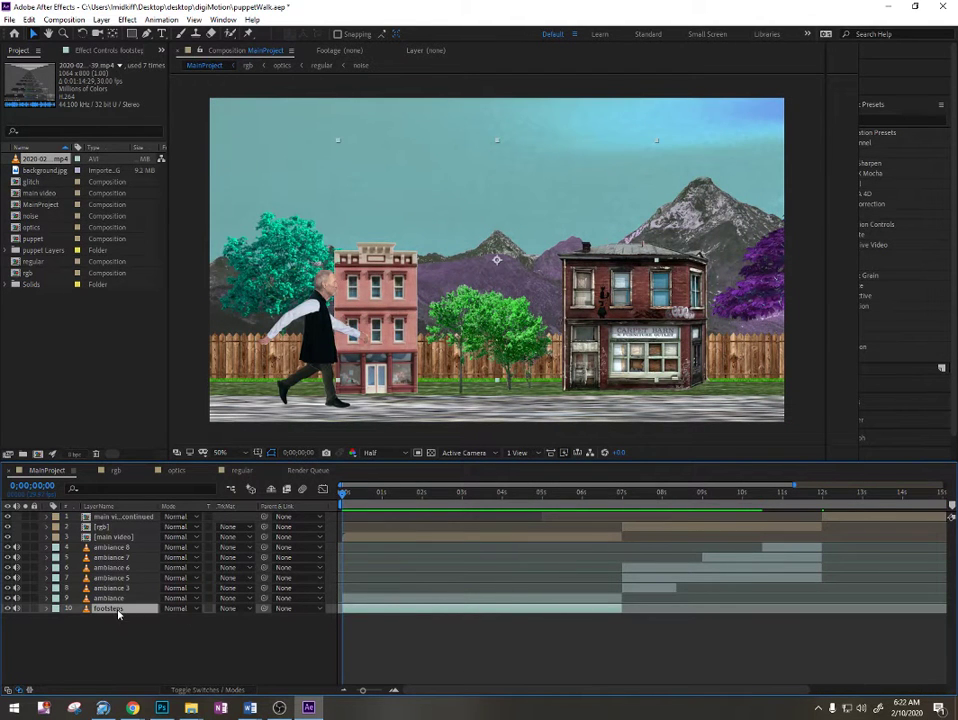
click(140, 588)
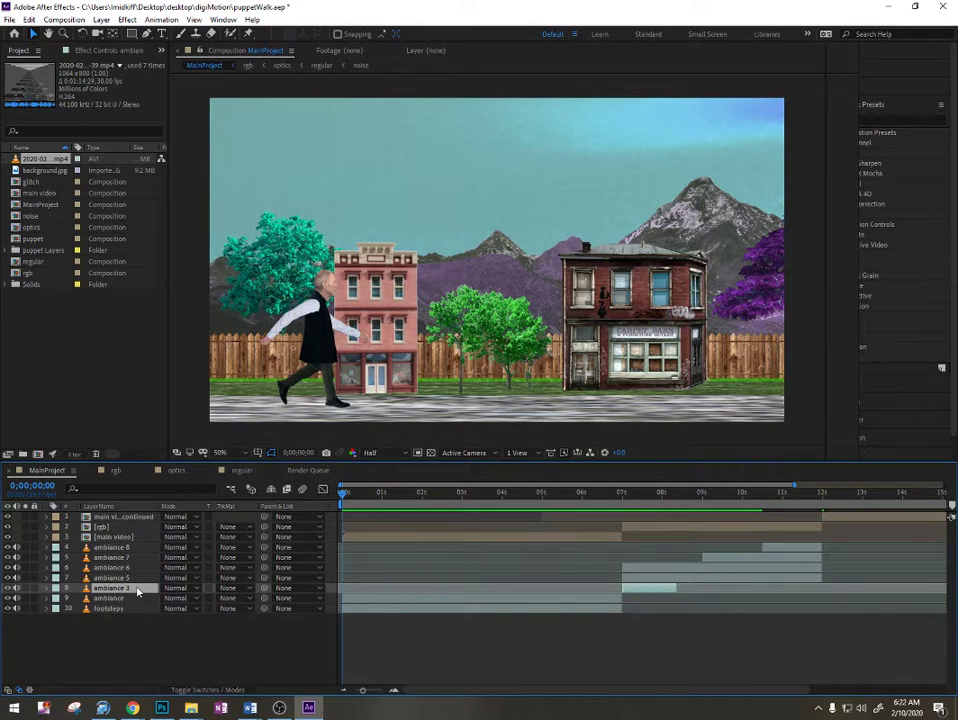
click(130, 608)
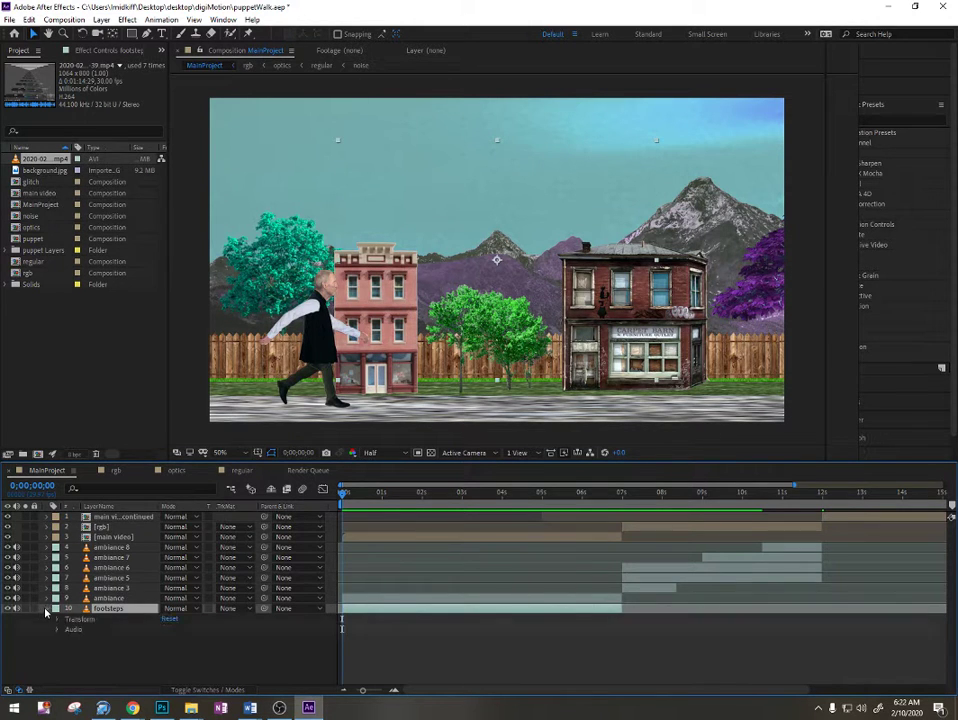
click(58, 630)
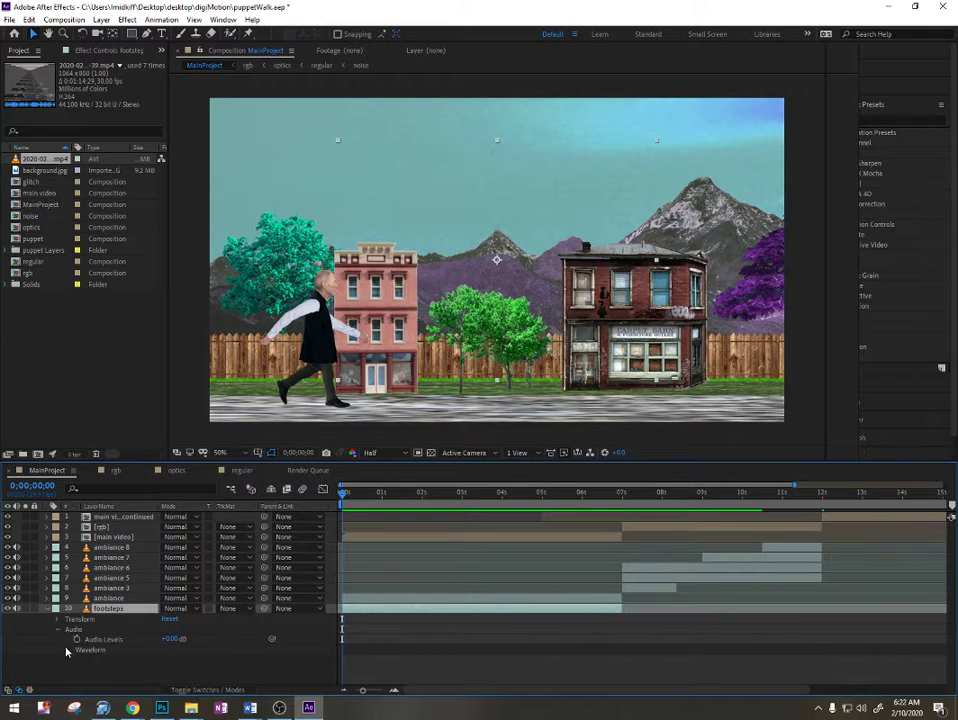
click(67, 650)
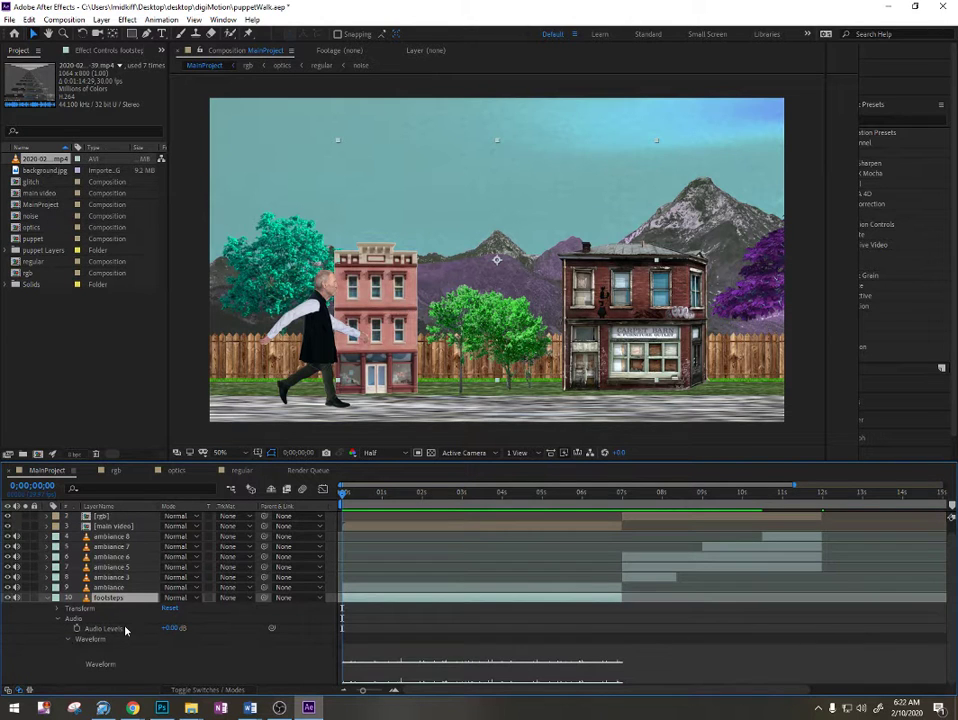
click(68, 640)
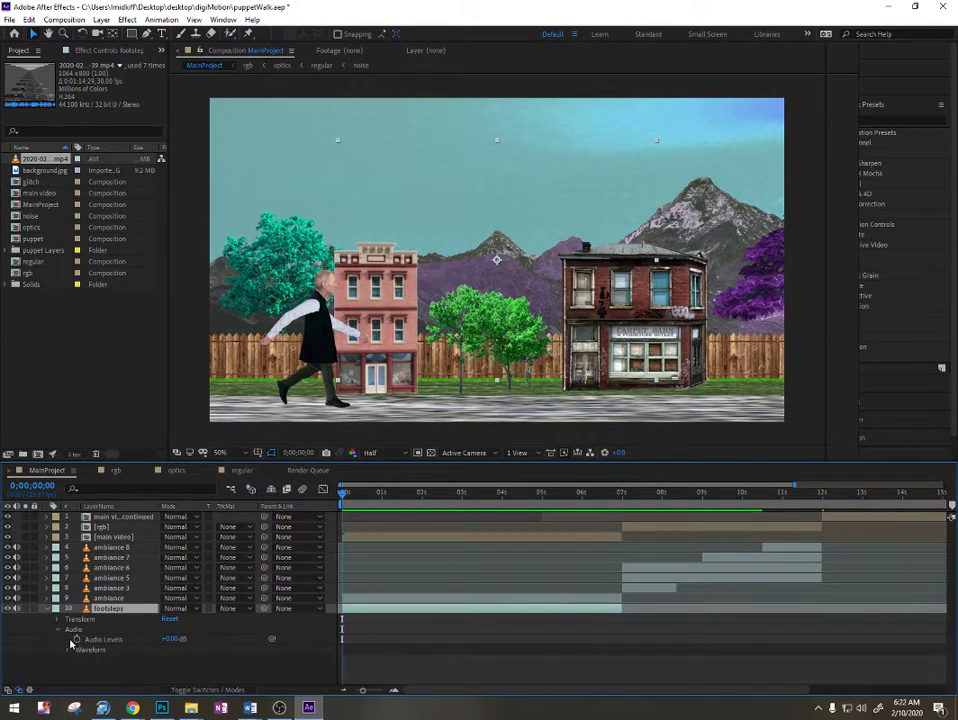
click(172, 638)
key(Return)
Preview the boosted footsteps, then select the ambience layer
key(space)
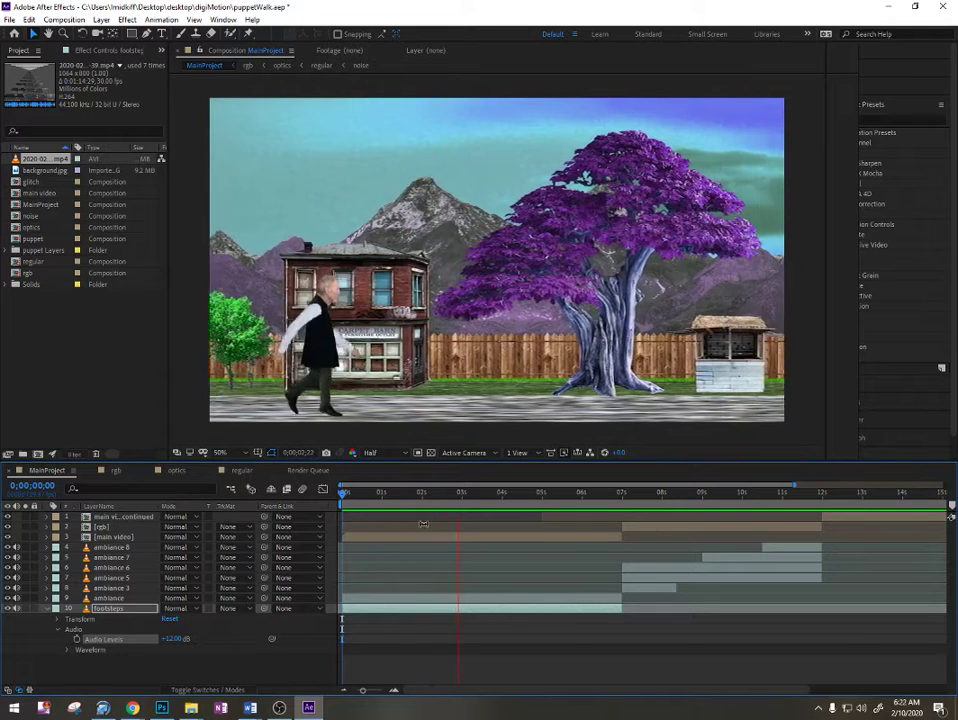
key(space)
drag(528, 636, 449, 601)
Duplicate the ambience and footsteps layers into ambience 9 and footsteps 2, starting around 12 seconds
click(440, 600)
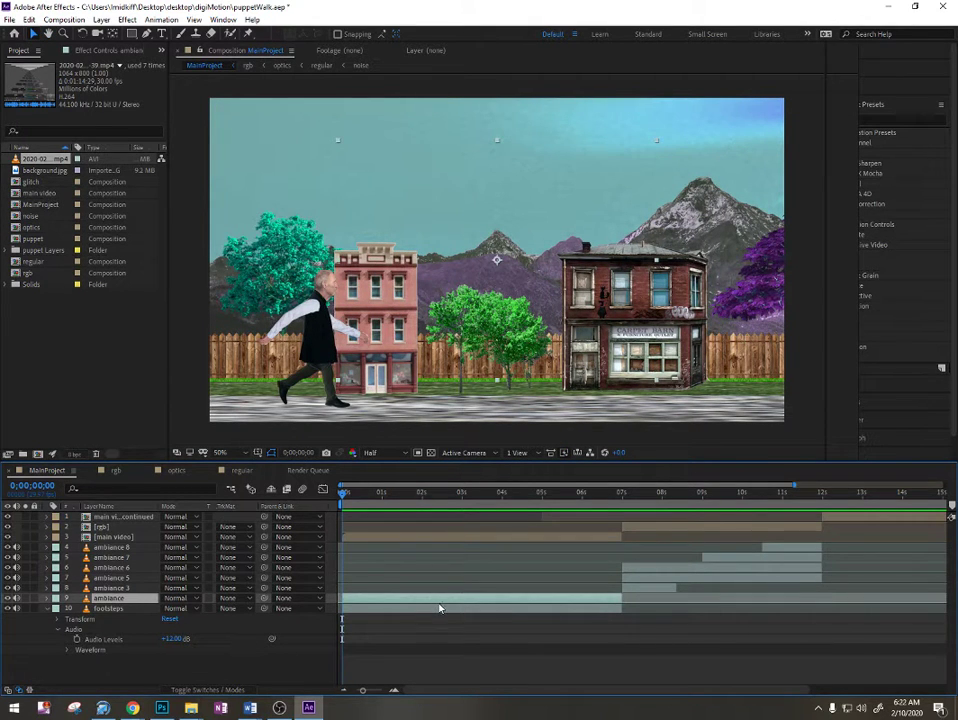
shift+click(445, 608)
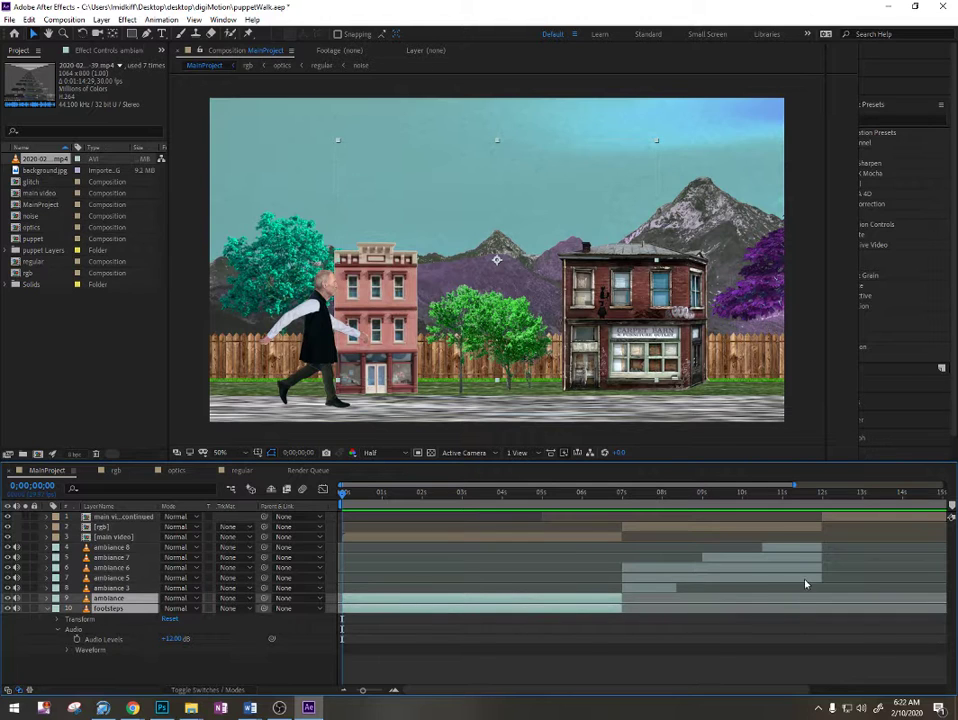
key(ctrl+d)
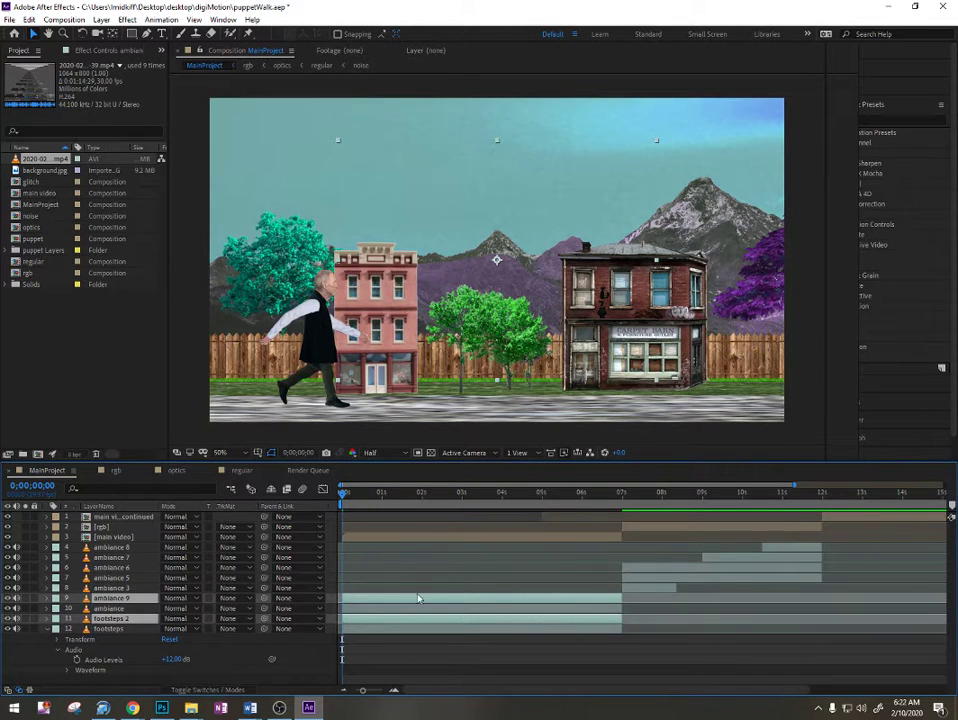
drag(369, 603, 852, 603)
drag(835, 491, 336, 507)
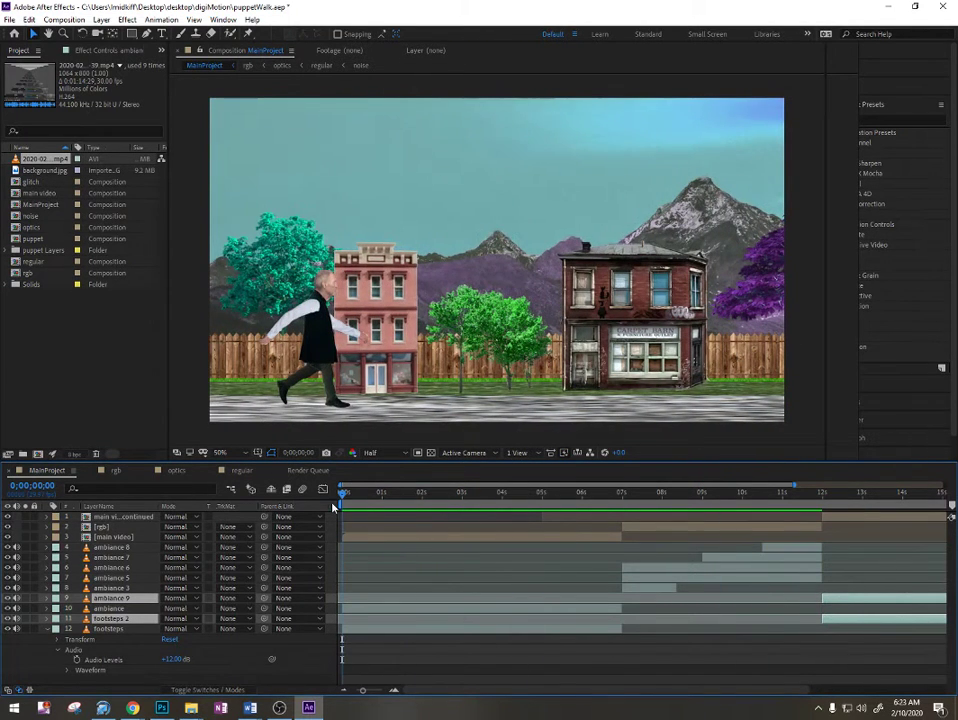
click(104, 610)
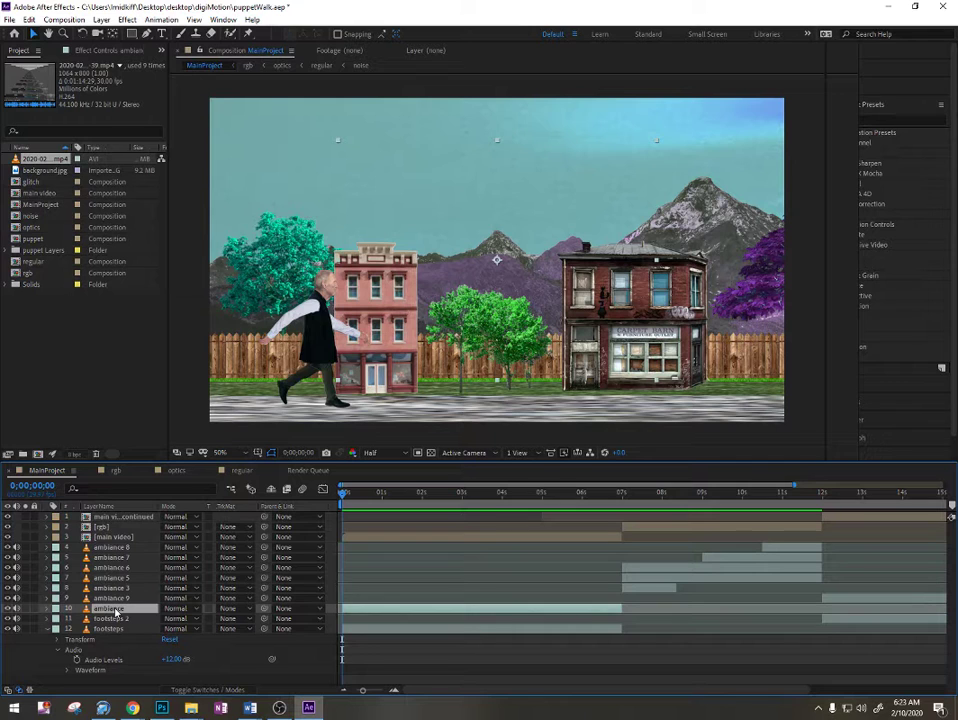
Scrub the ambience layer's Audio Levels to +12.00 dB, preview, and stop near 7 seconds
key(a)
key(a)
click(48, 610)
click(58, 629)
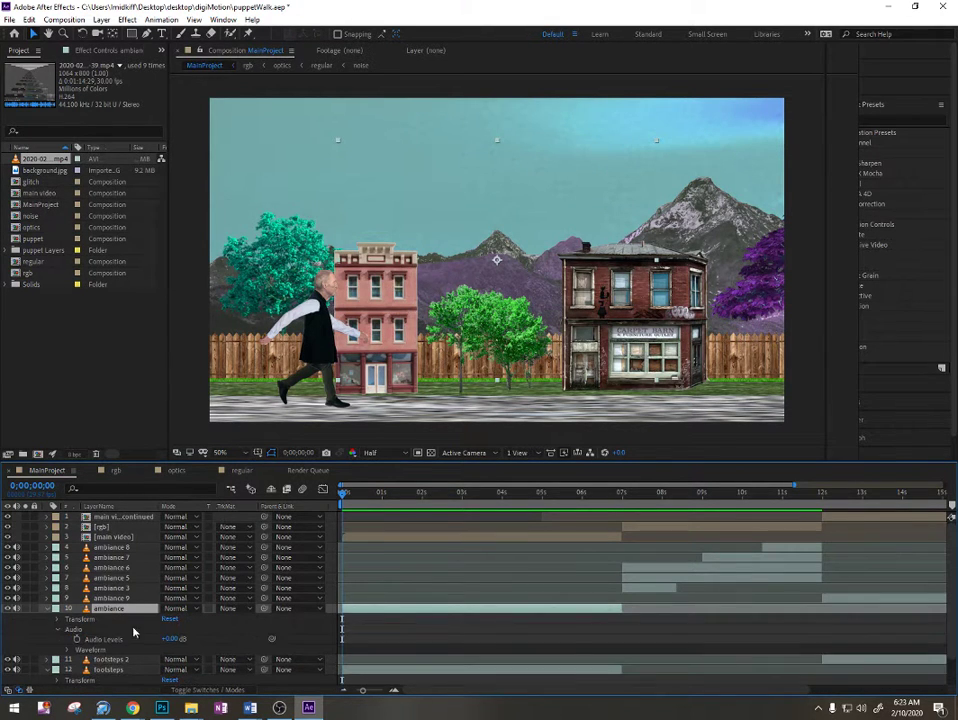
drag(165, 638, 220, 620)
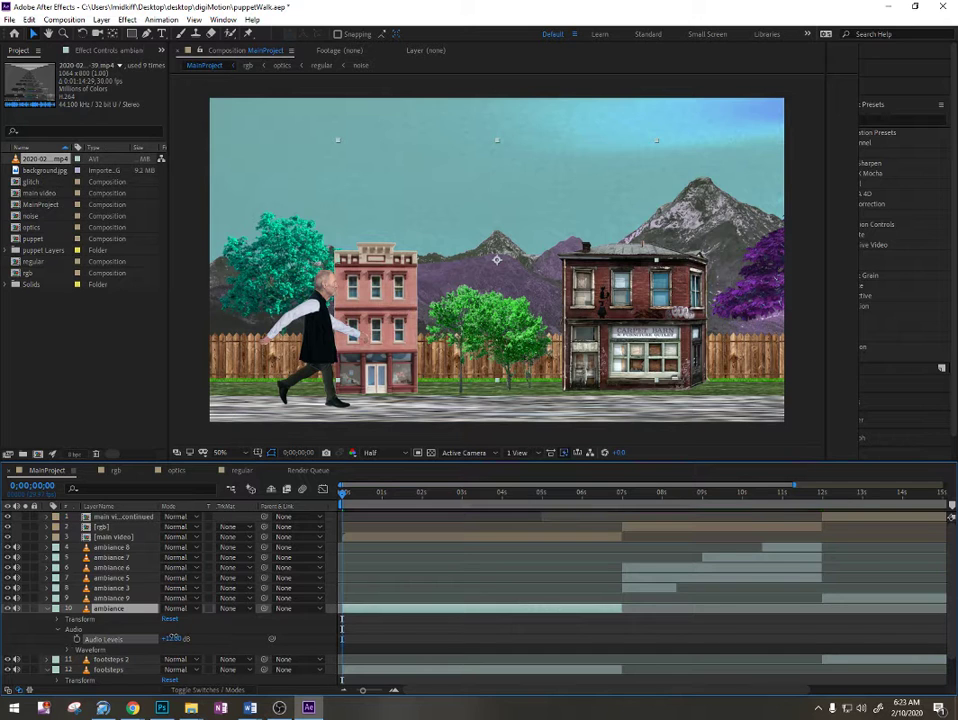
key(space)
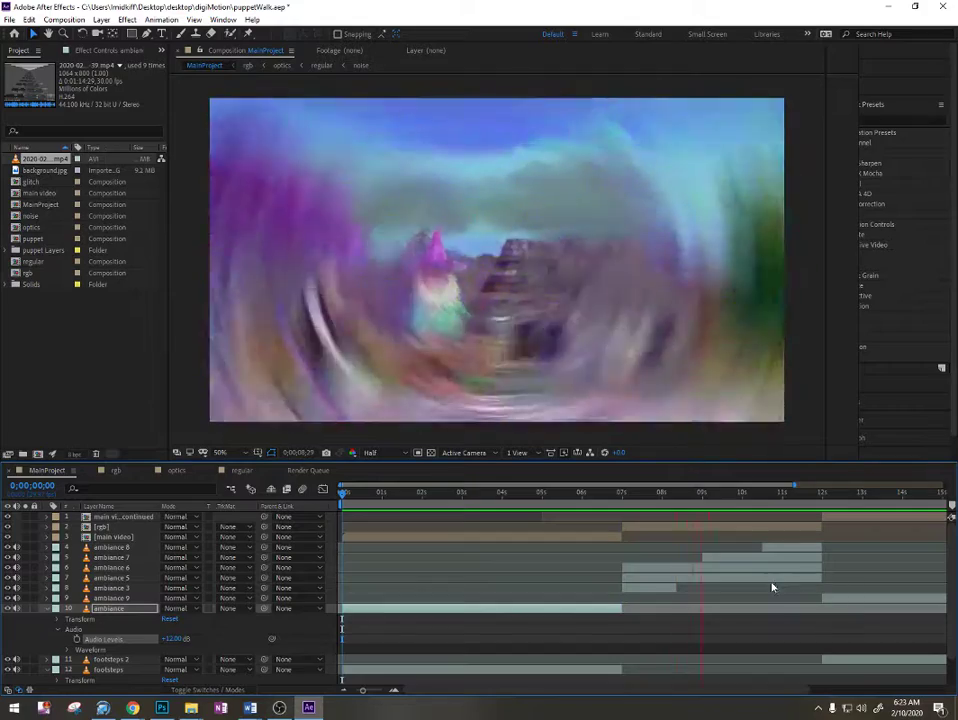
click(653, 493)
drag(653, 495, 621, 496)
Show ambiance 5's Audio Levels at +12.00 dB and preview from 7 to about 9 seconds
click(656, 578)
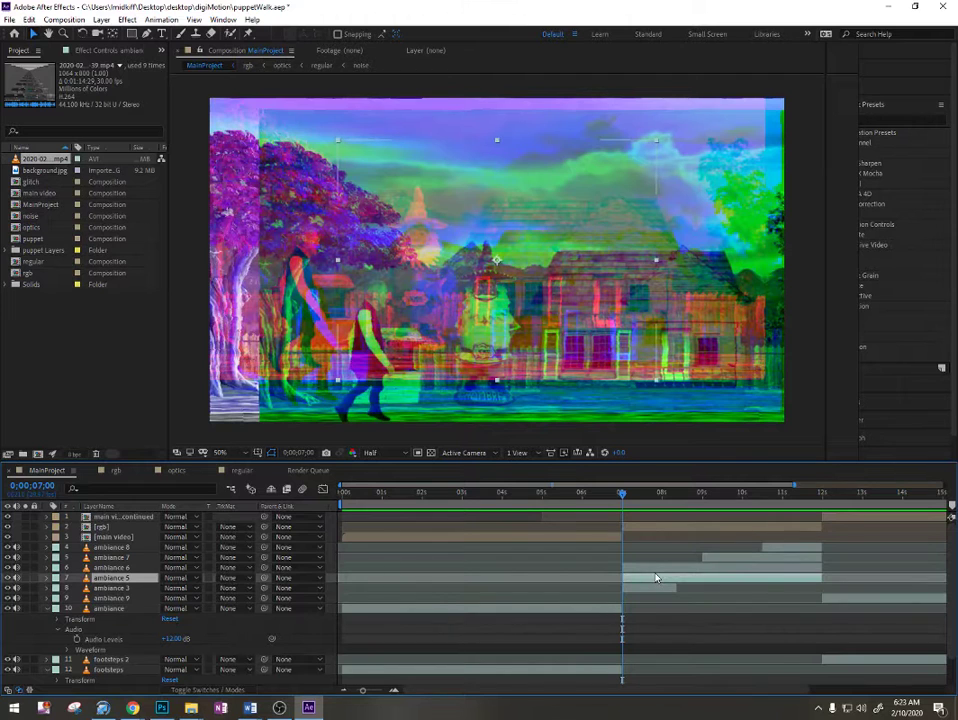
key(ctrl+a)
key(a)
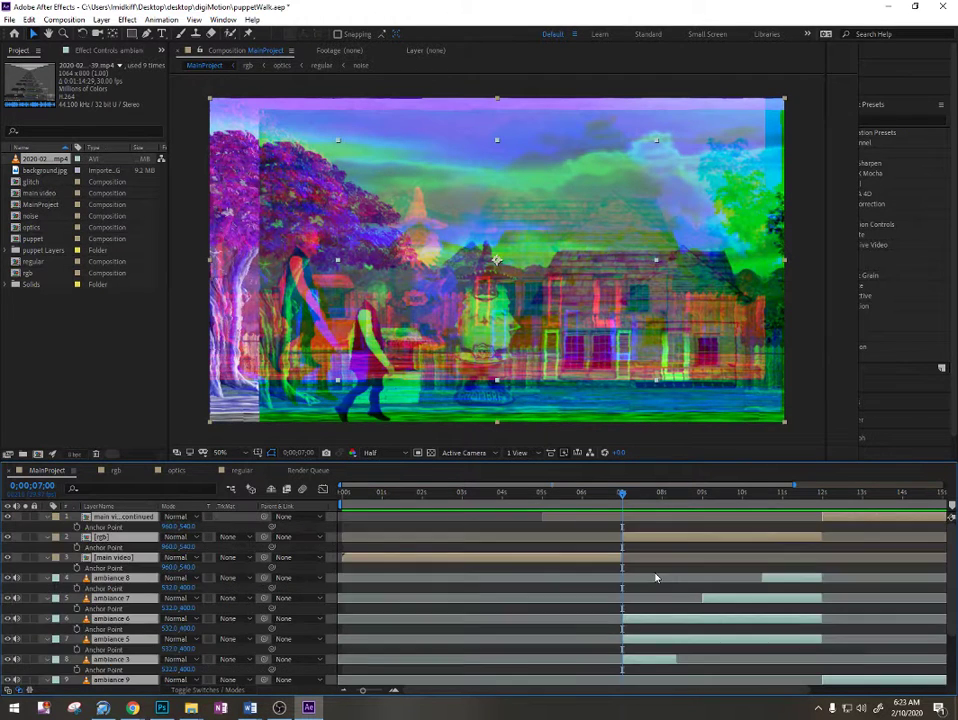
key(a)
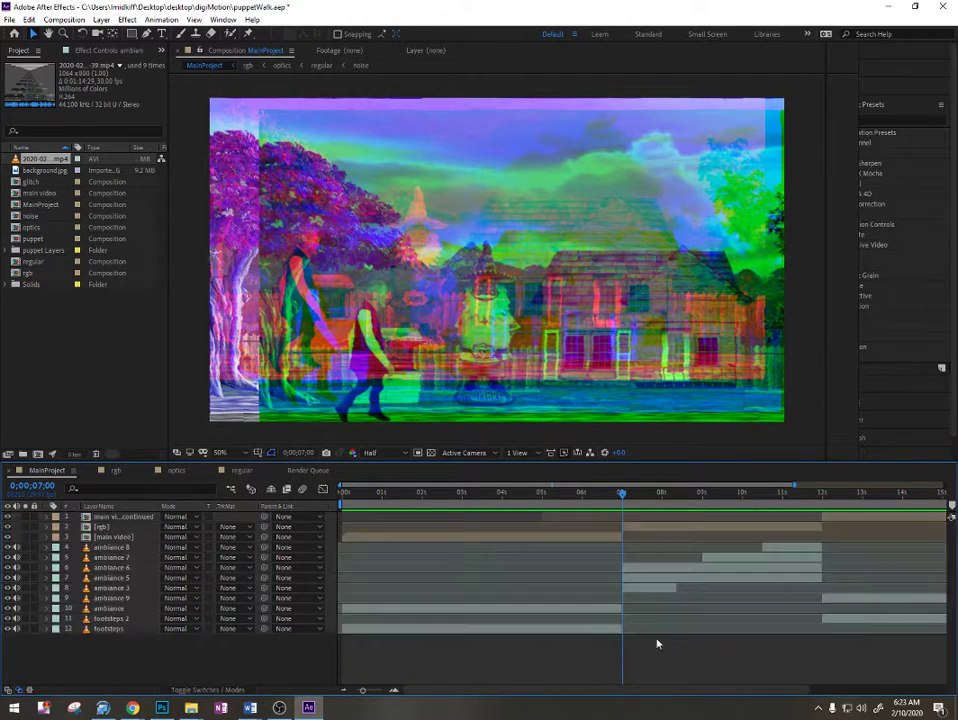
click(643, 578)
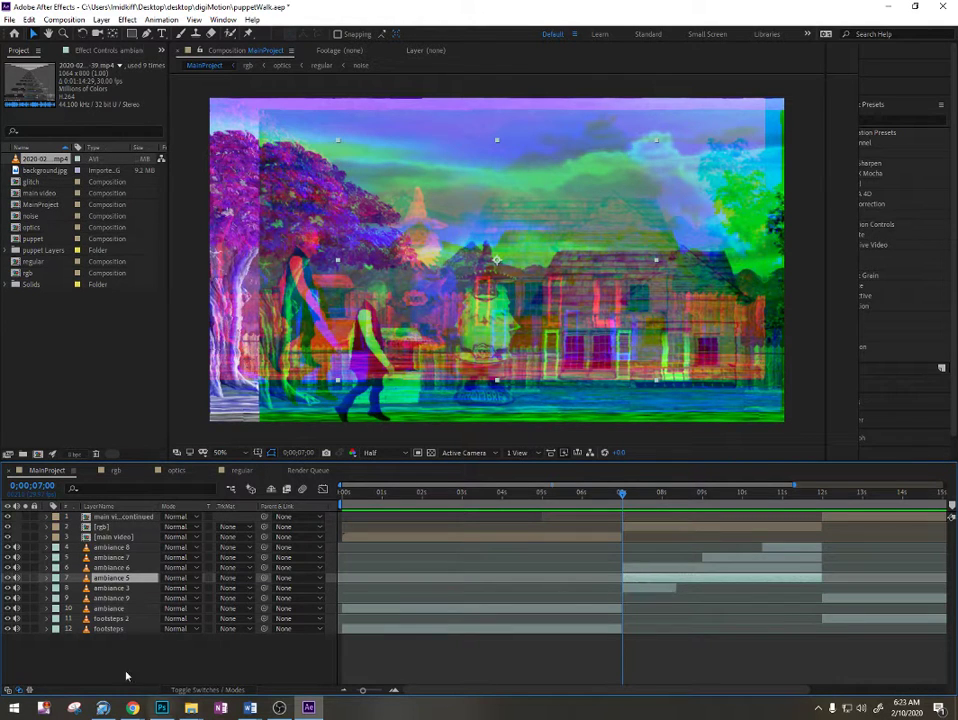
click(46, 578)
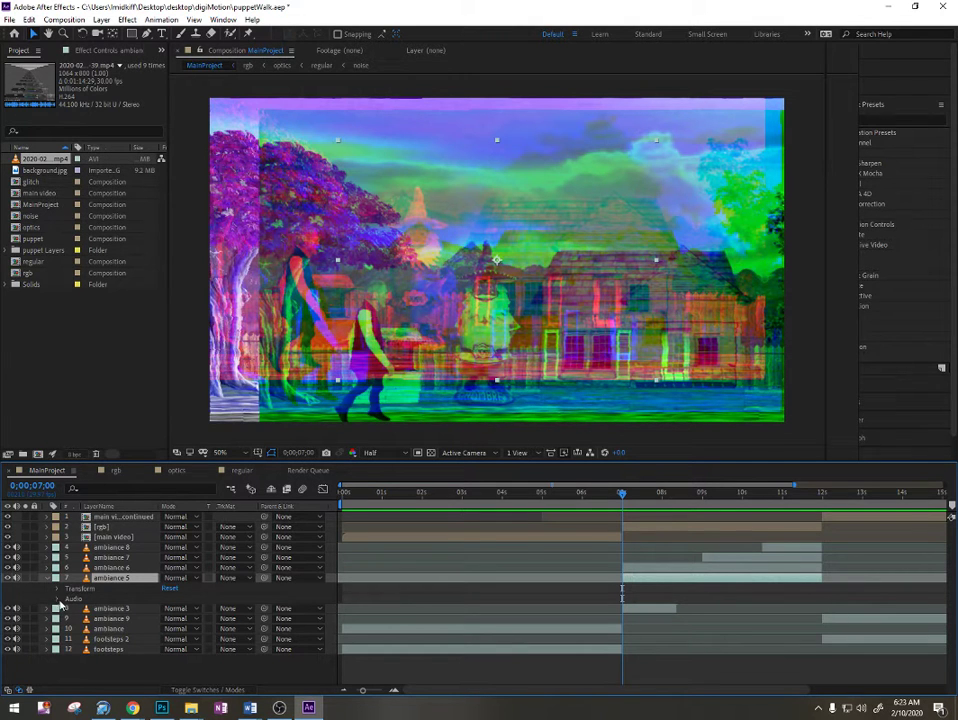
click(58, 599)
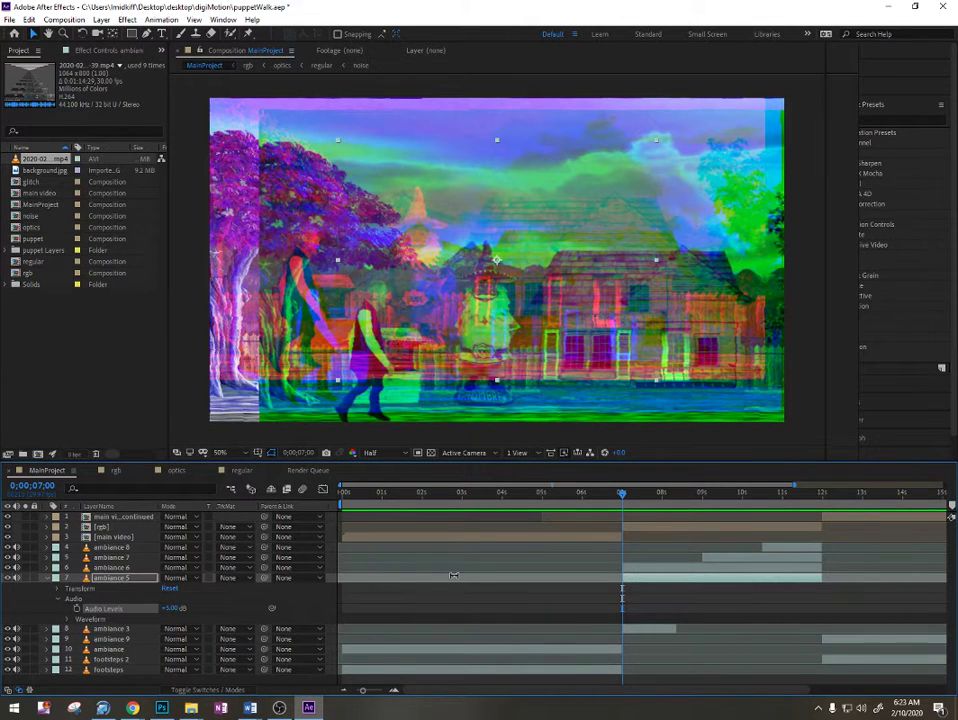
key(space)
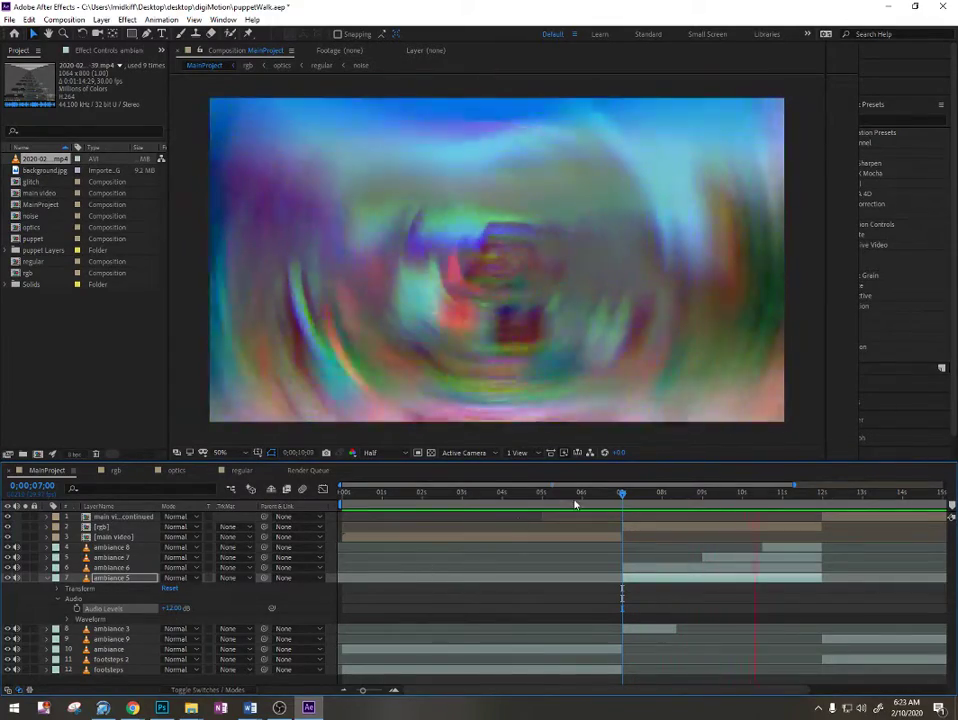
drag(720, 491, 703, 497)
Set a starting Audio Levels keyframe of +12.00 dB on ambiance 7 at 9;01
click(720, 557)
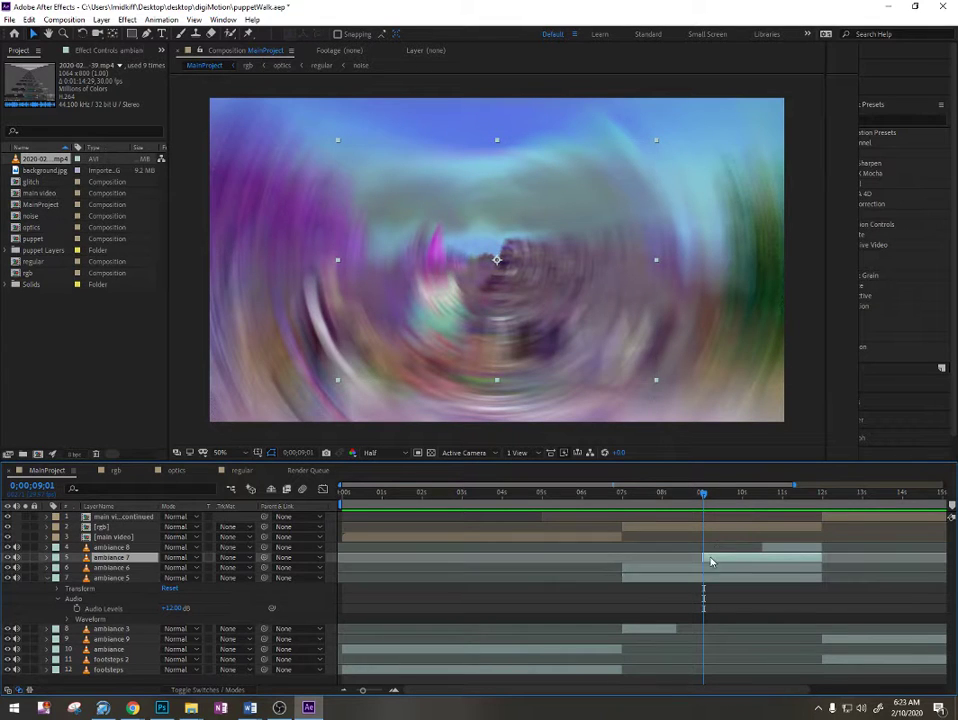
click(46, 558)
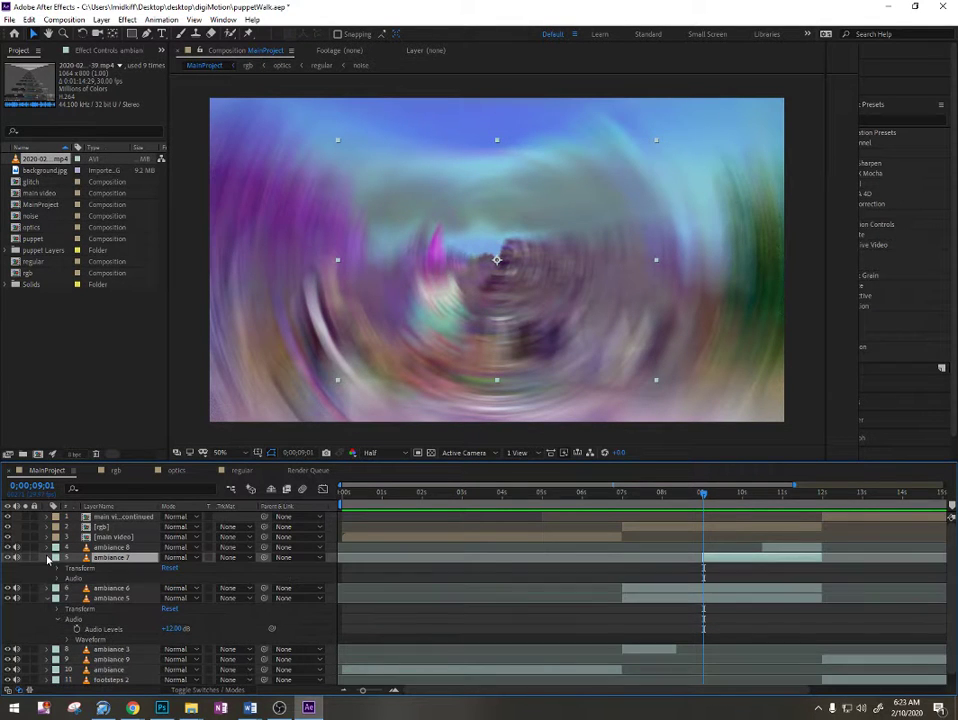
click(58, 578)
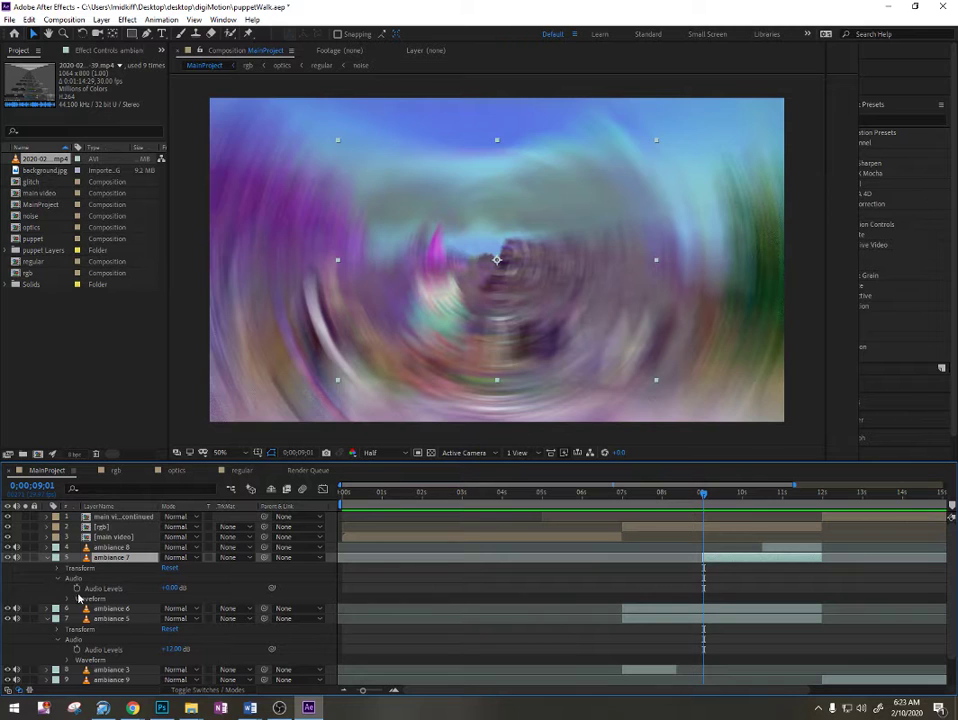
click(77, 589)
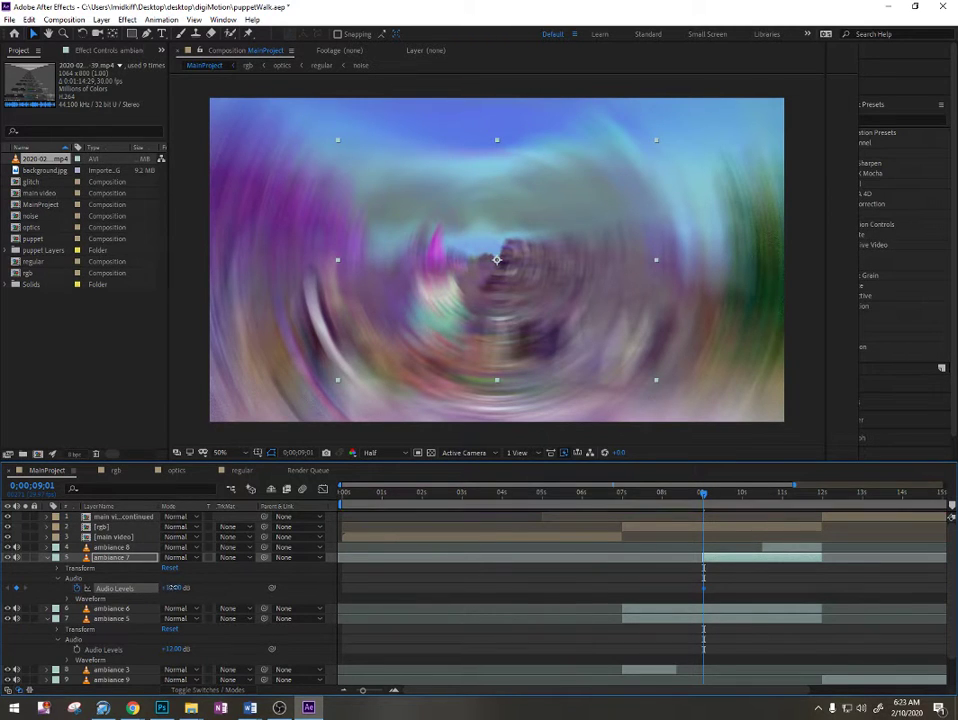
Add a 0 dB Audio Levels keyframe at 9;07 and preview from about 6;29
click(708, 493)
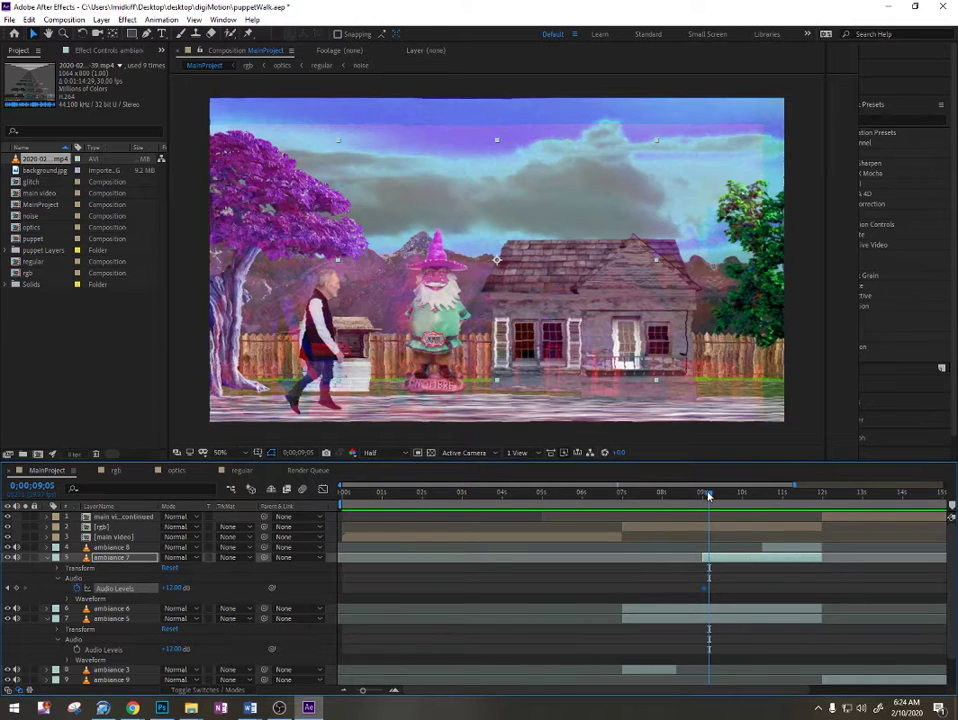
drag(708, 495, 711, 495)
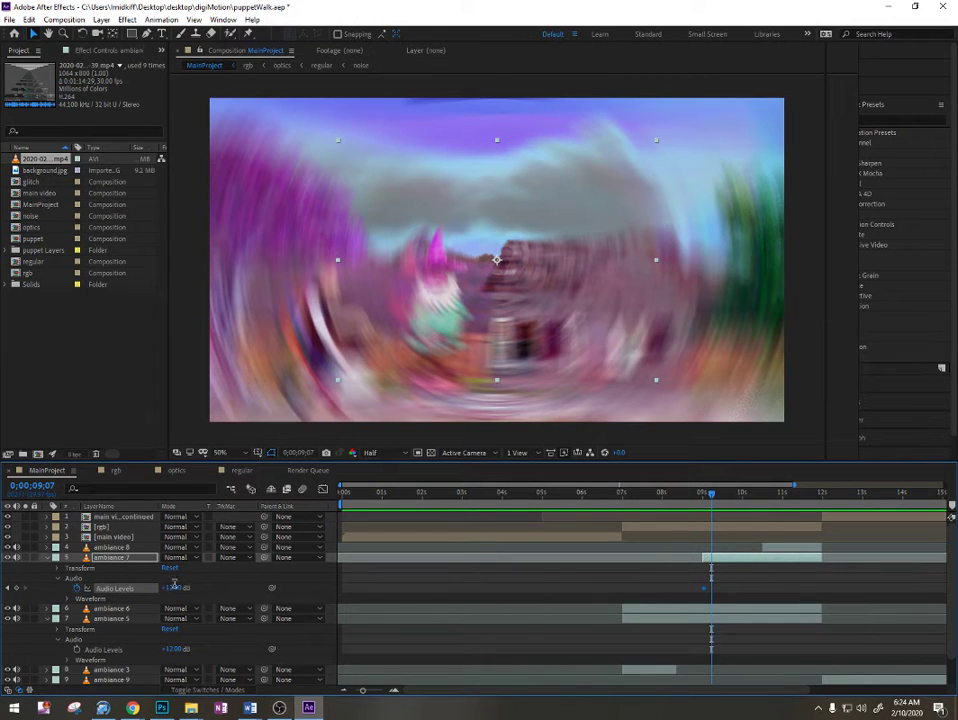
key(Return)
drag(645, 493, 620, 494)
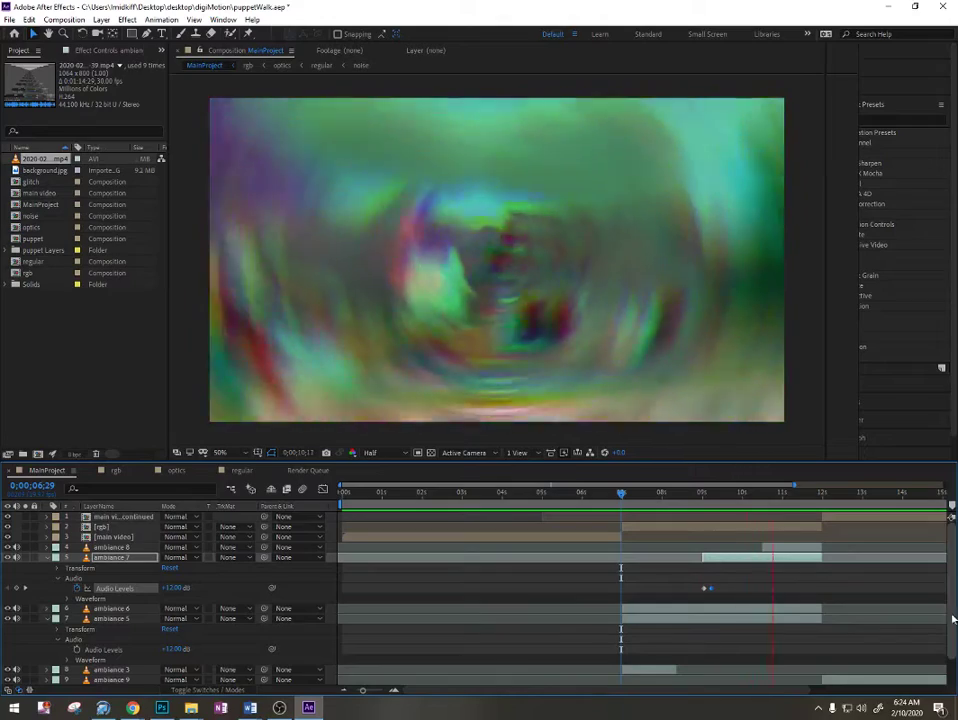
key(space)
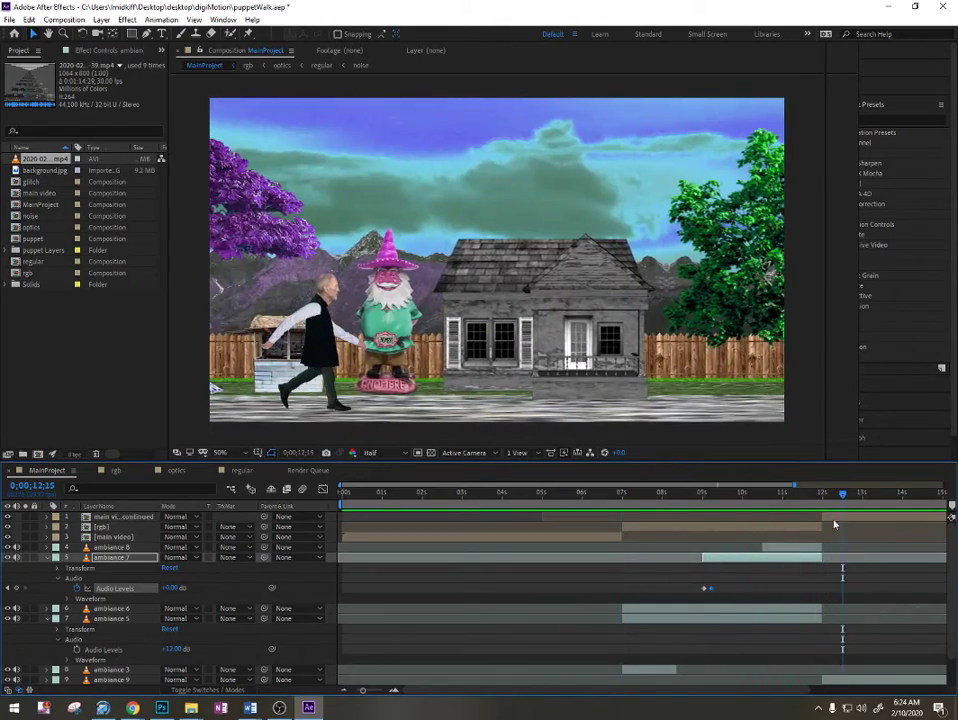
click(674, 492)
mouse_move(407, 488)
mouse_down()
mouse_move(604, 492)
mouse_move(401, 496)
mouse_up()
drag(494, 496, 661, 493)
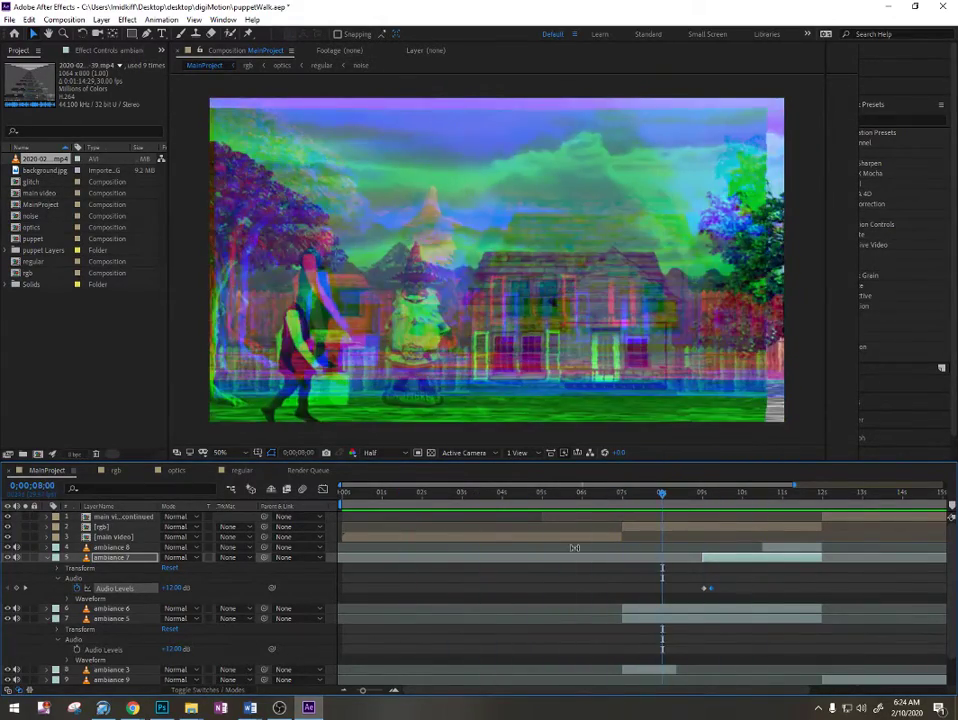